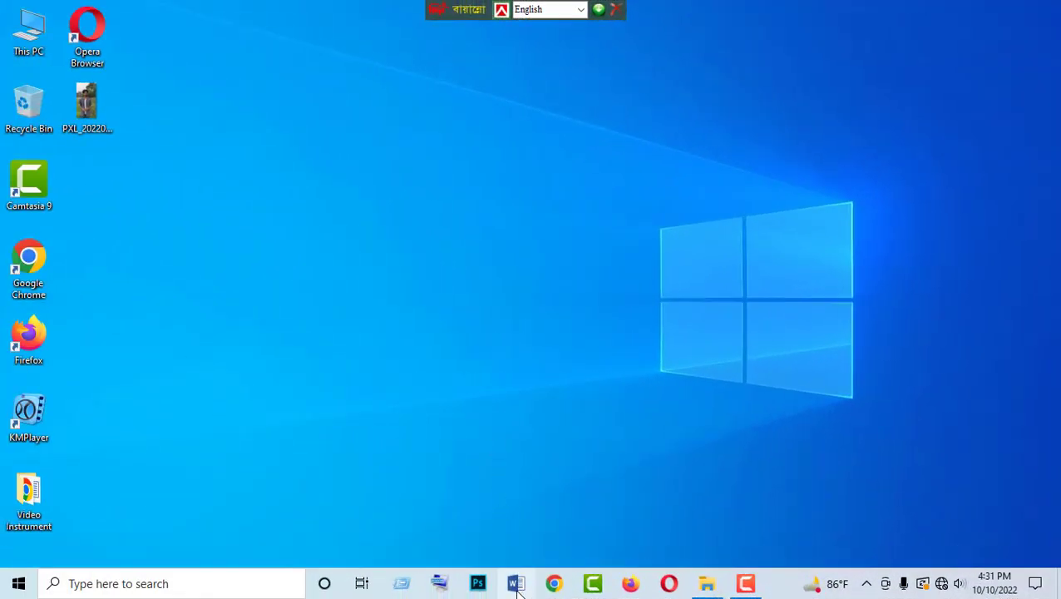
# - Launch Word from the taskbar and create a new blank document
pyautogui.click(517, 589)
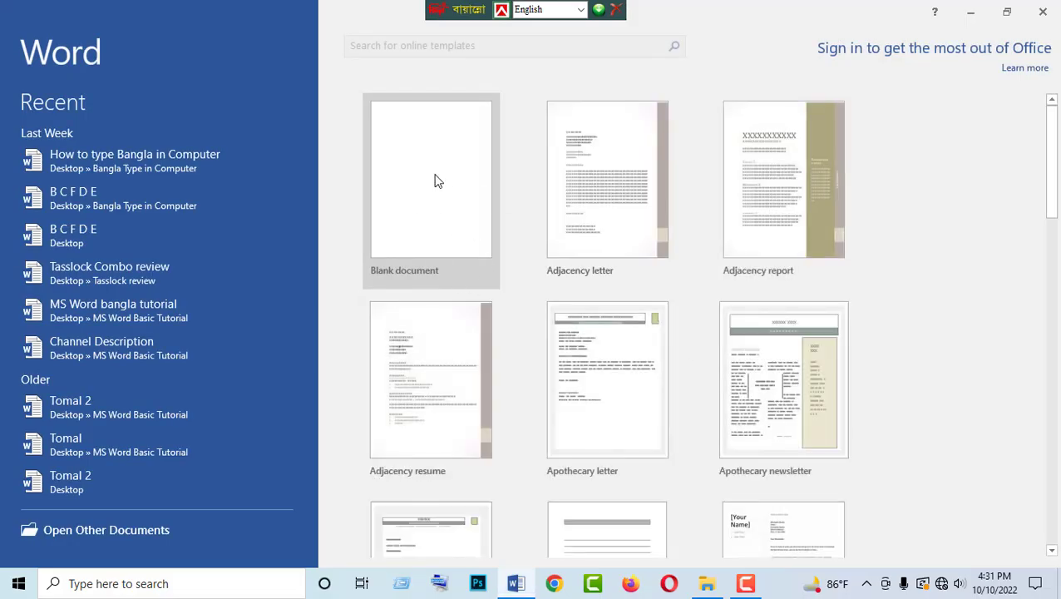
pyautogui.click(438, 181)
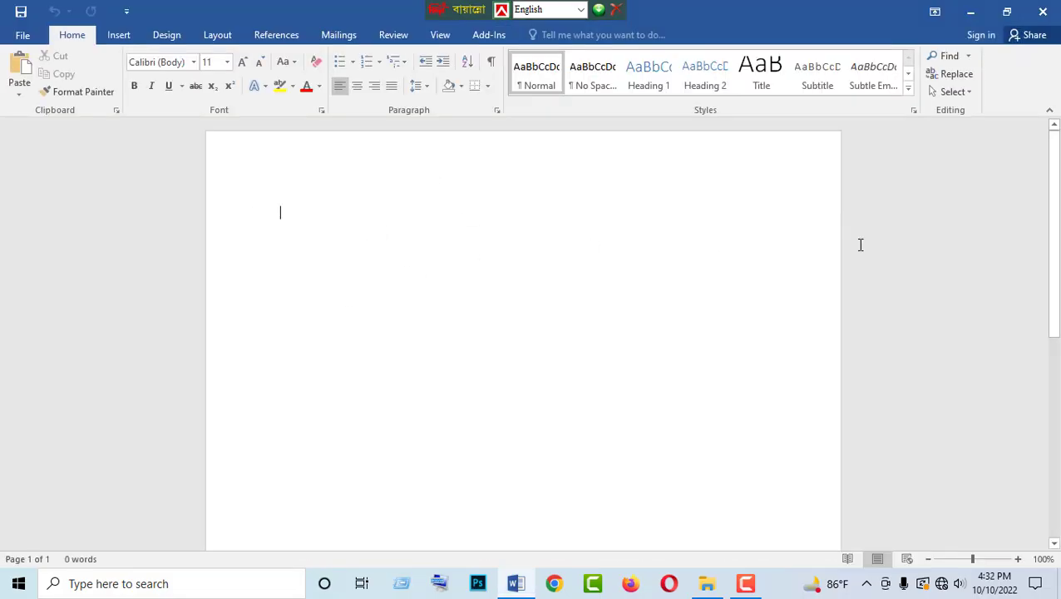
# - Apply the DO NOT COPY 1 watermark from the Design tab's Watermark gallery
pyautogui.moveTo(1054, 257)
pyautogui.mouseDown()
pyautogui.moveTo(1056, 456)
pyautogui.moveTo(1055, 249)
pyautogui.mouseUp()
pyautogui.click(171, 37)
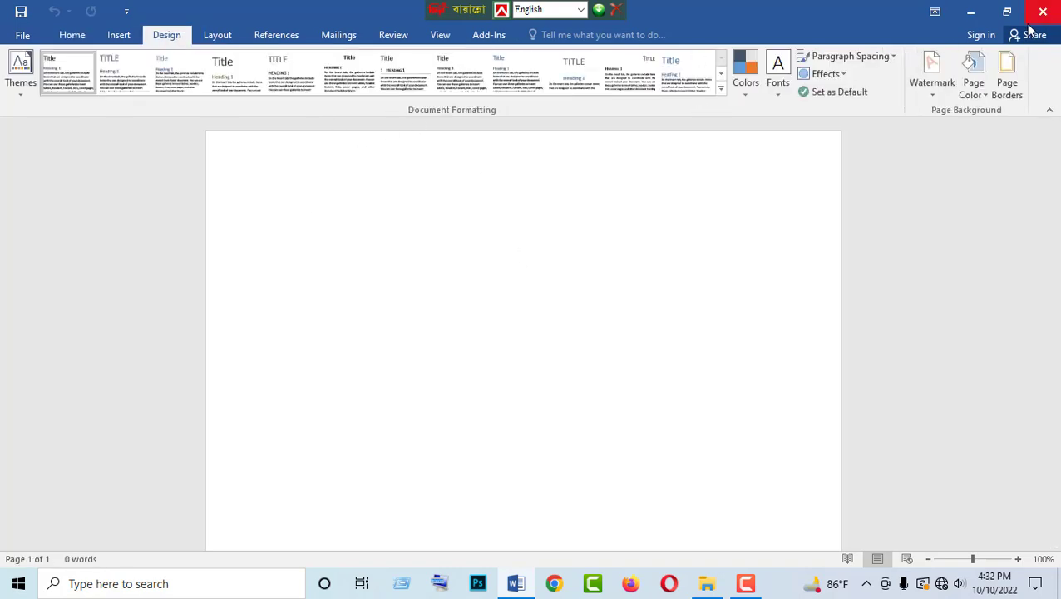
pyautogui.moveTo(909, 43); pyautogui.dragTo(961, 107)
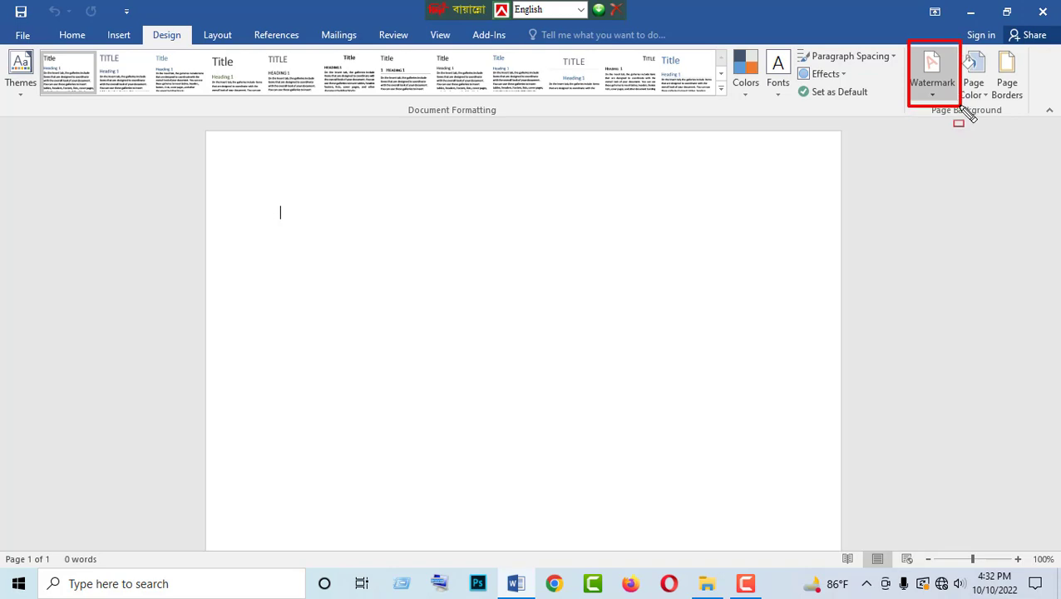
pyautogui.click(932, 91)
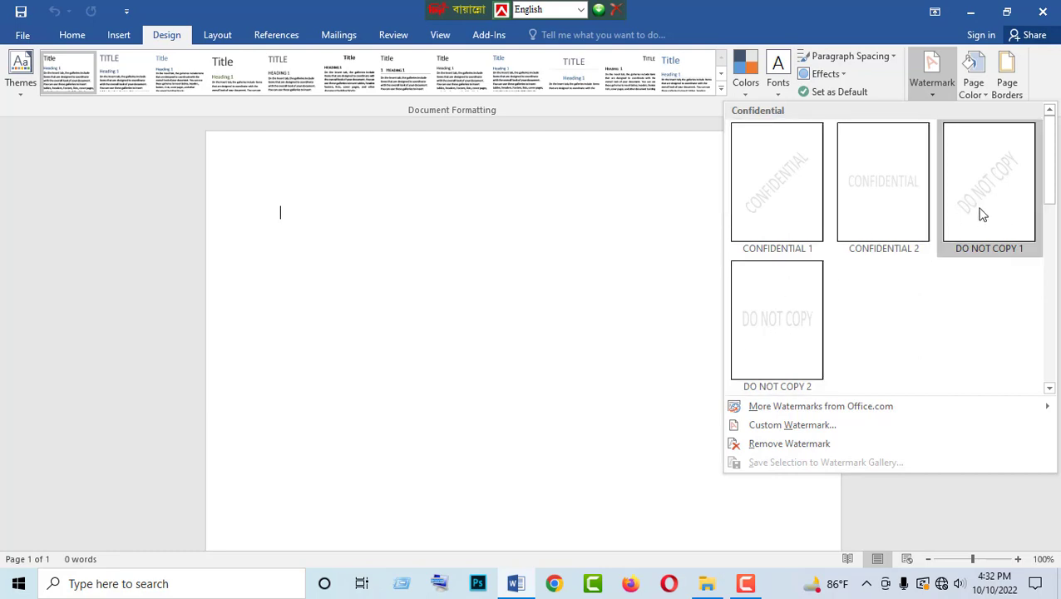
pyautogui.moveTo(1049, 183)
pyautogui.mouseDown()
pyautogui.moveTo(1058, 320)
pyautogui.moveTo(1058, 152)
pyautogui.mouseUp()
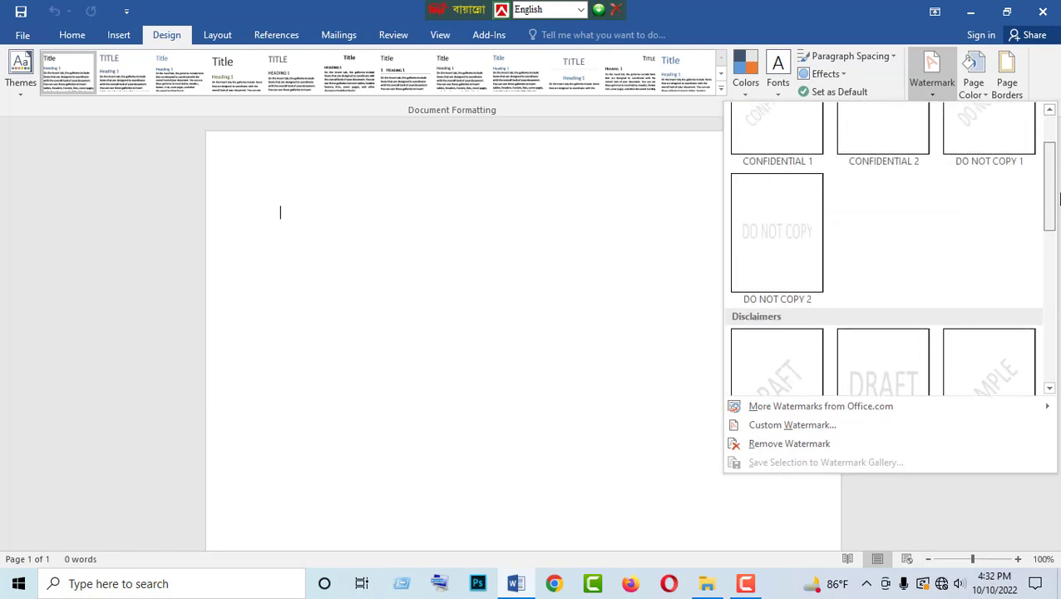
pyautogui.click(1003, 198)
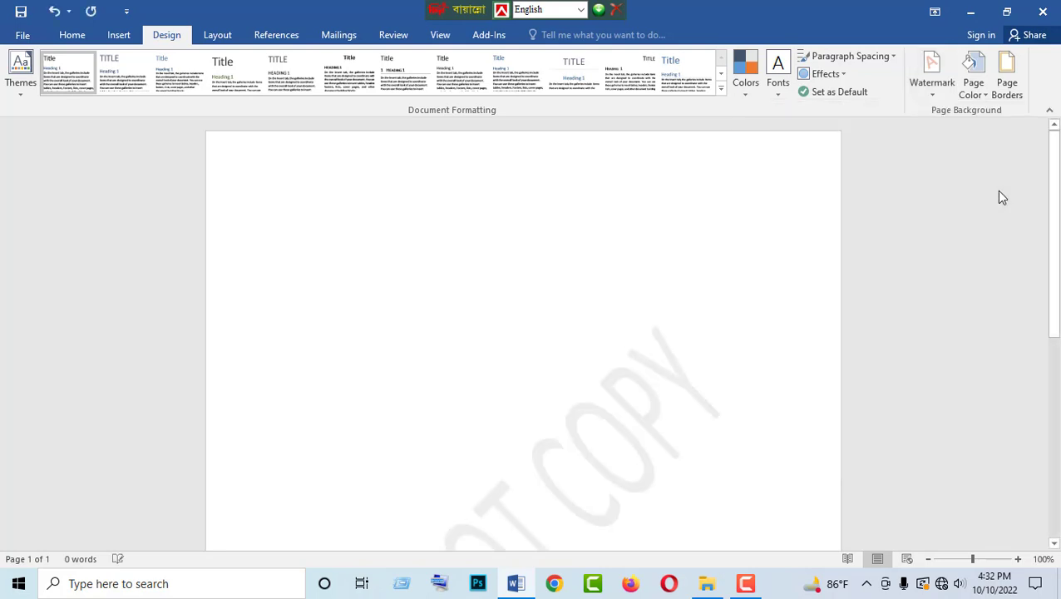
pyautogui.moveTo(1054, 204)
pyautogui.mouseDown()
pyautogui.moveTo(1053, 485)
pyautogui.moveTo(1058, 163)
pyautogui.moveTo(1058, 309)
pyautogui.moveTo(1058, 247)
pyautogui.mouseUp()
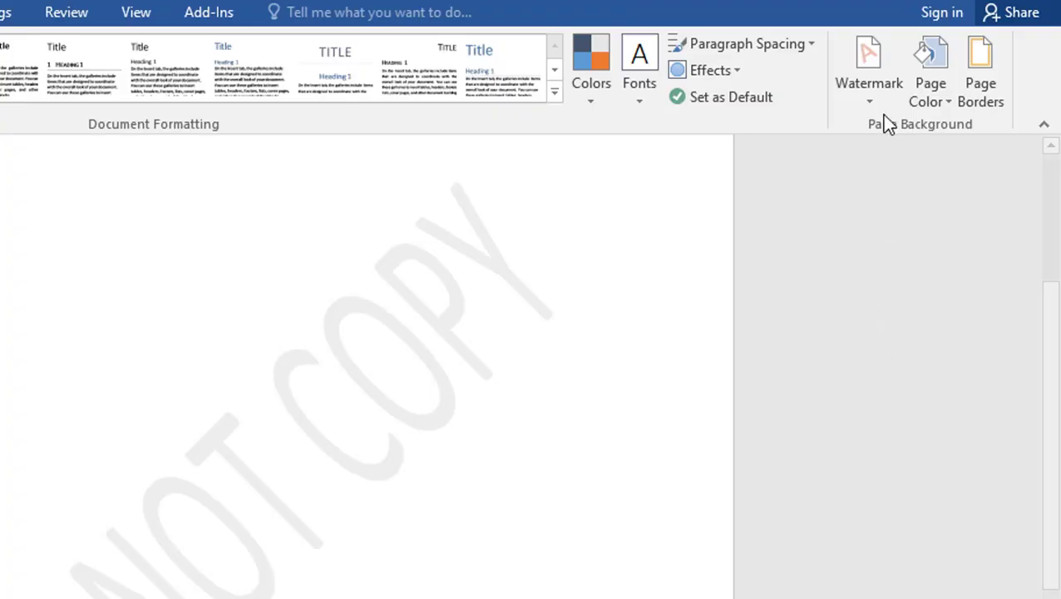
# - Replace the DO NOT COPY wording with the custom name in Custom Watermark
pyautogui.click(936, 94)
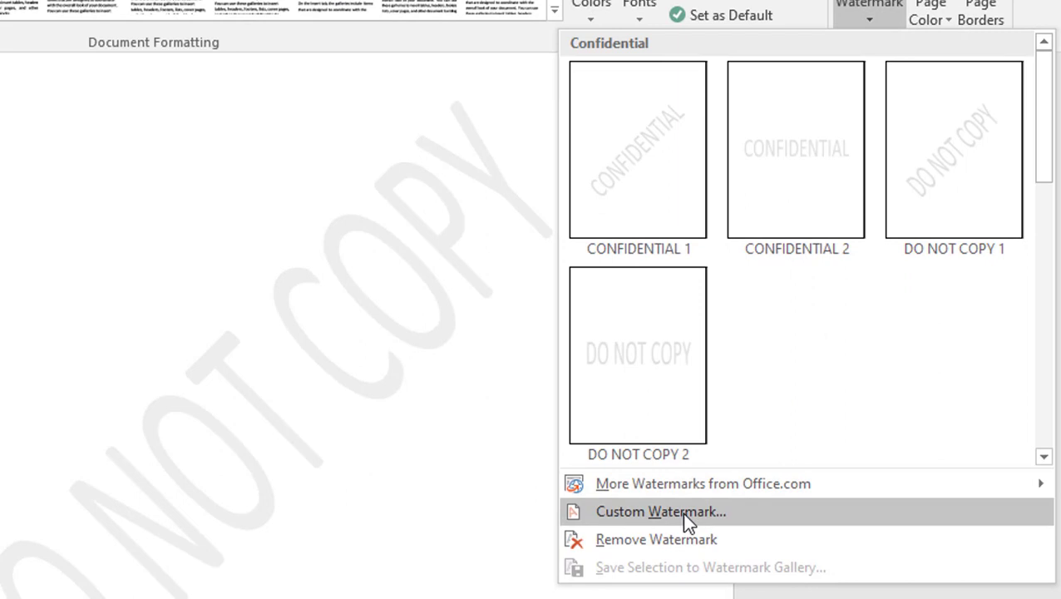
pyautogui.click(685, 516)
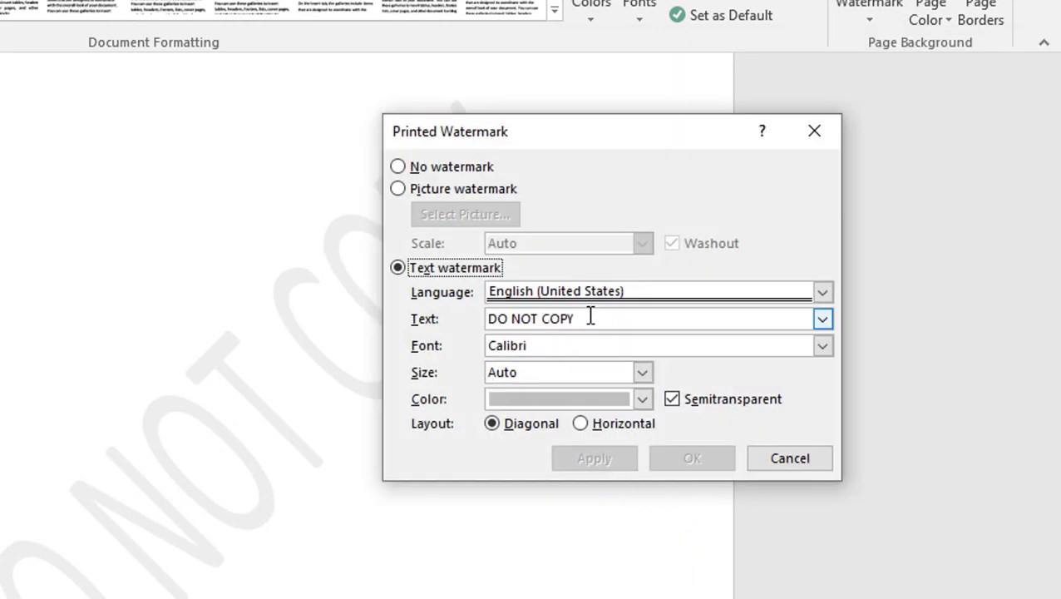
pyautogui.moveTo(600, 319); pyautogui.dragTo(422, 319)
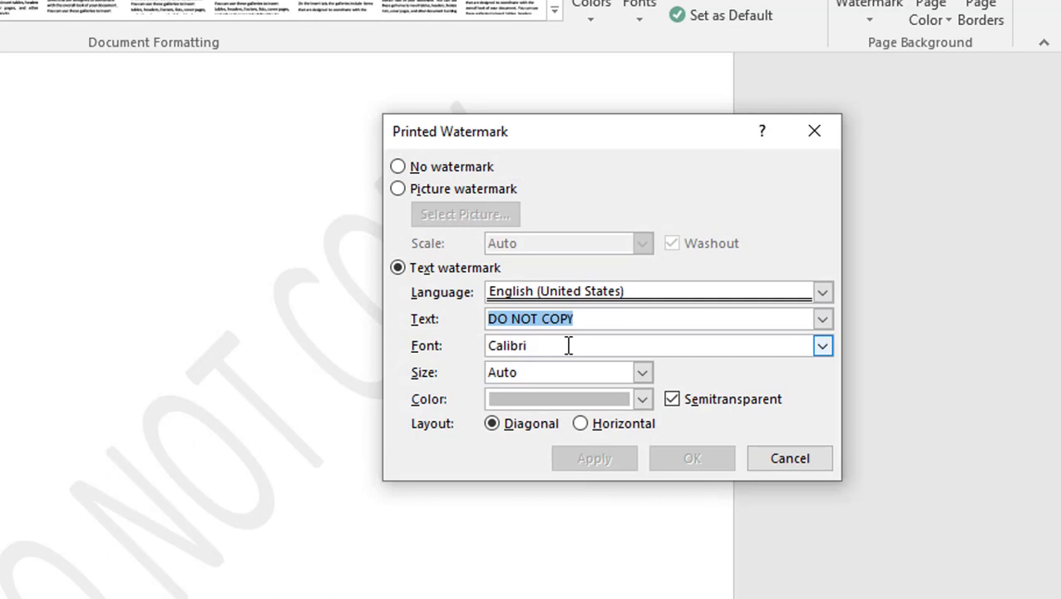
pyautogui.write('TOMAL')
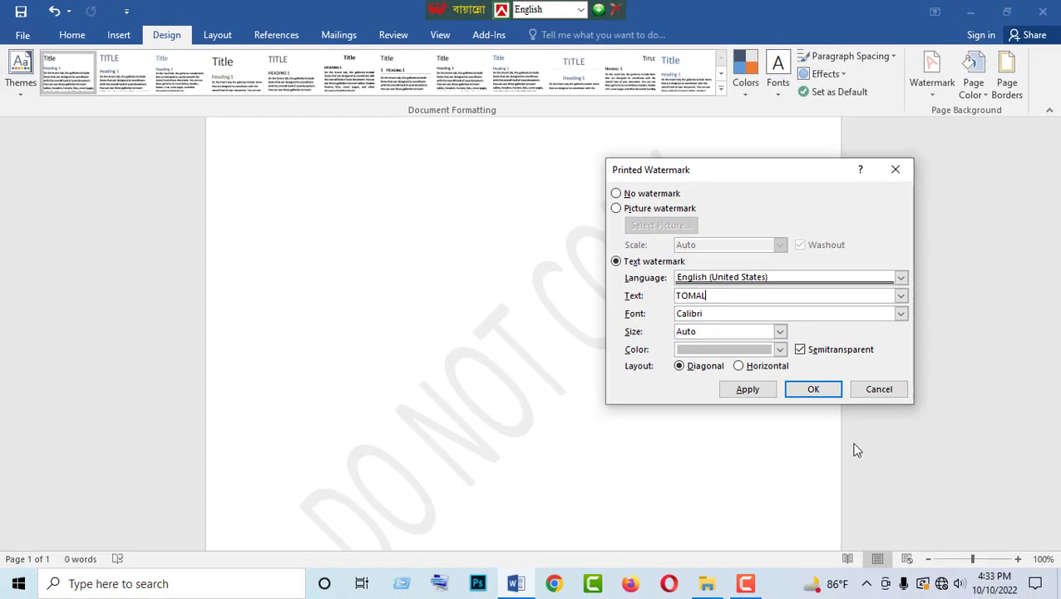
pyautogui.click(819, 391)
pyautogui.scroll(-2, 910, 374)
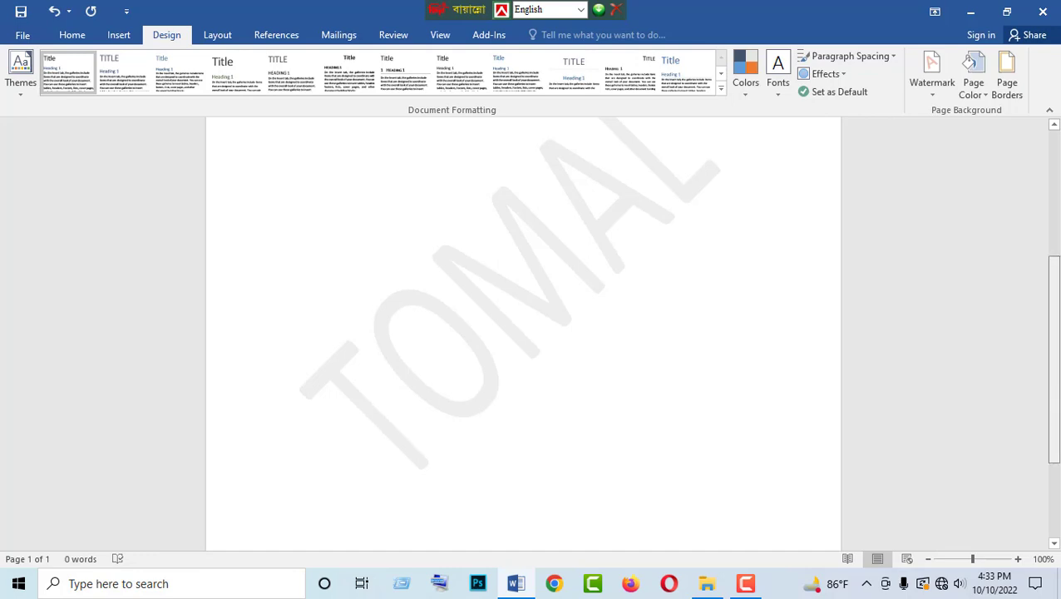
pyautogui.moveTo(1053, 372)
pyautogui.mouseDown()
pyautogui.moveTo(1056, 251)
pyautogui.moveTo(1056, 289)
pyautogui.mouseUp()
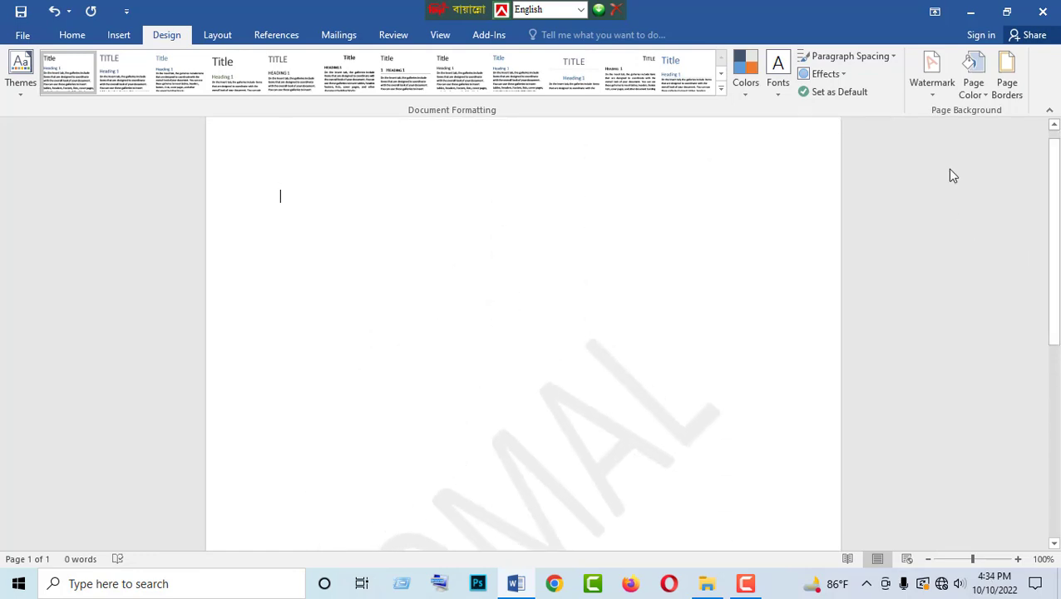
pyautogui.click(932, 92)
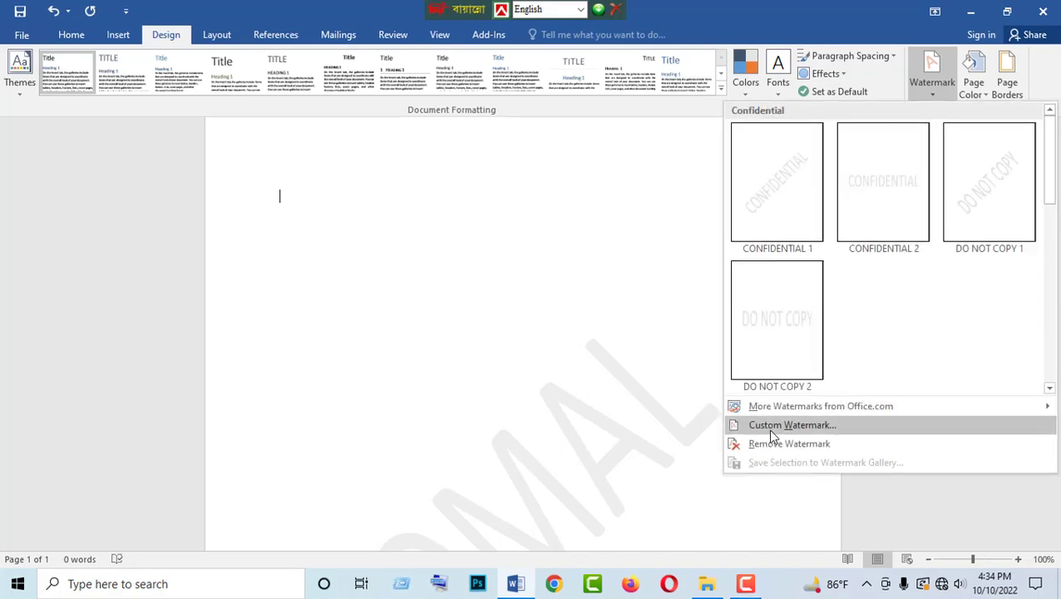
pyautogui.click(770, 426)
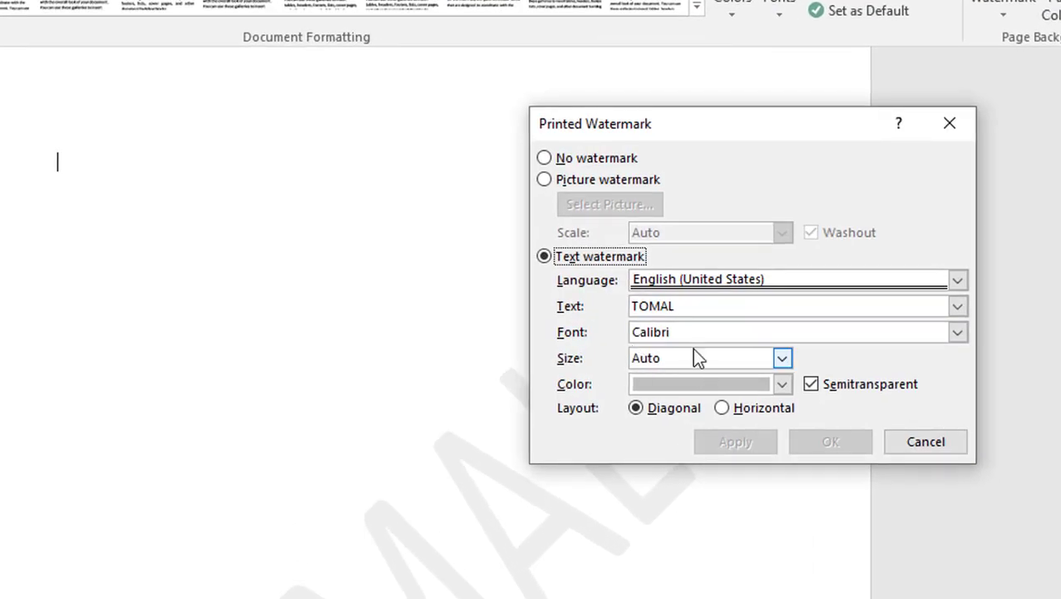
pyautogui.click(958, 332)
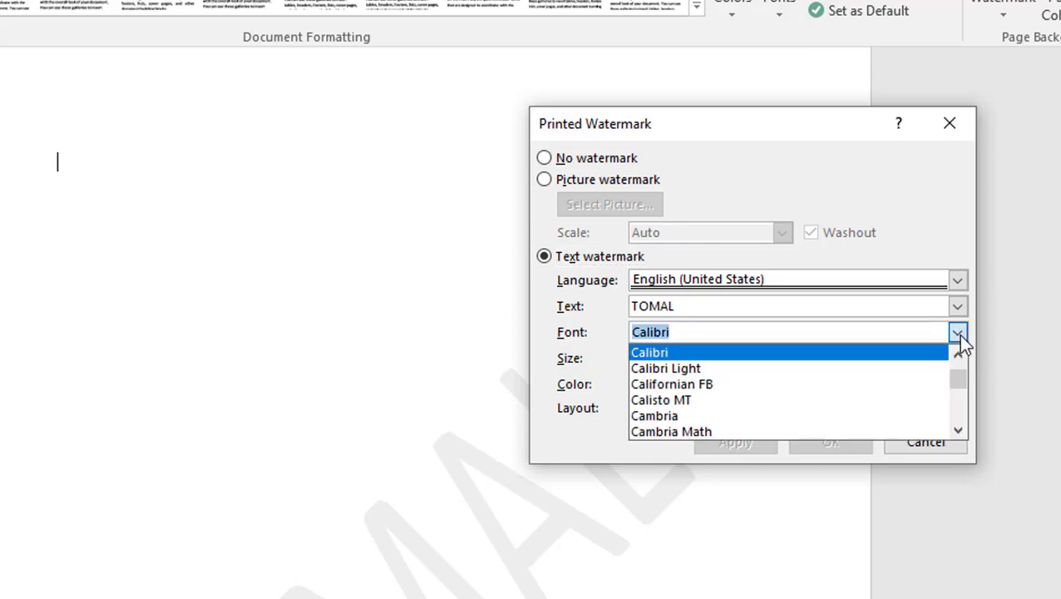
pyautogui.click(687, 388)
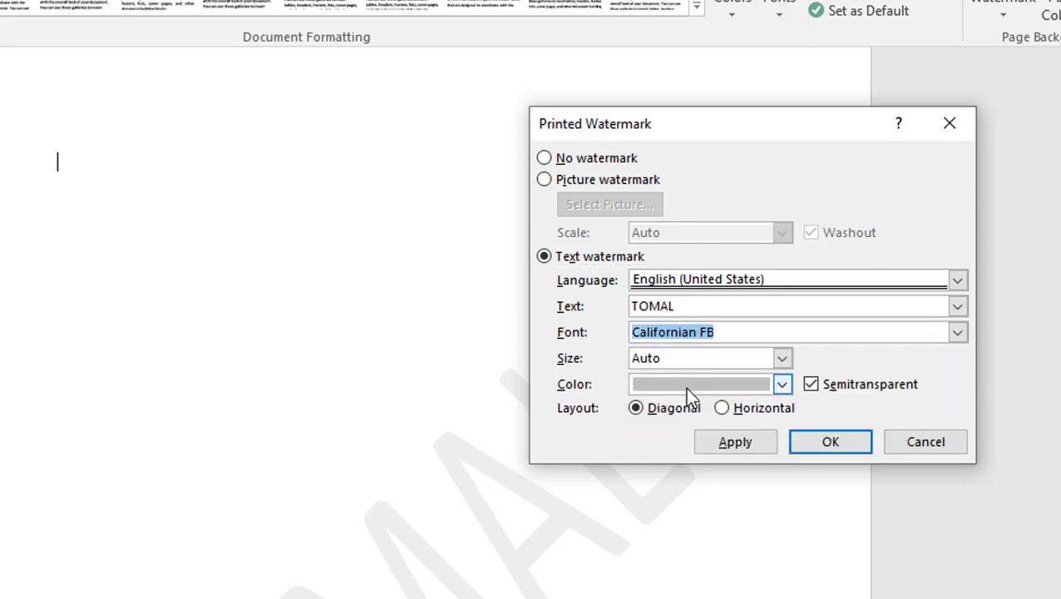
pyautogui.click(957, 335)
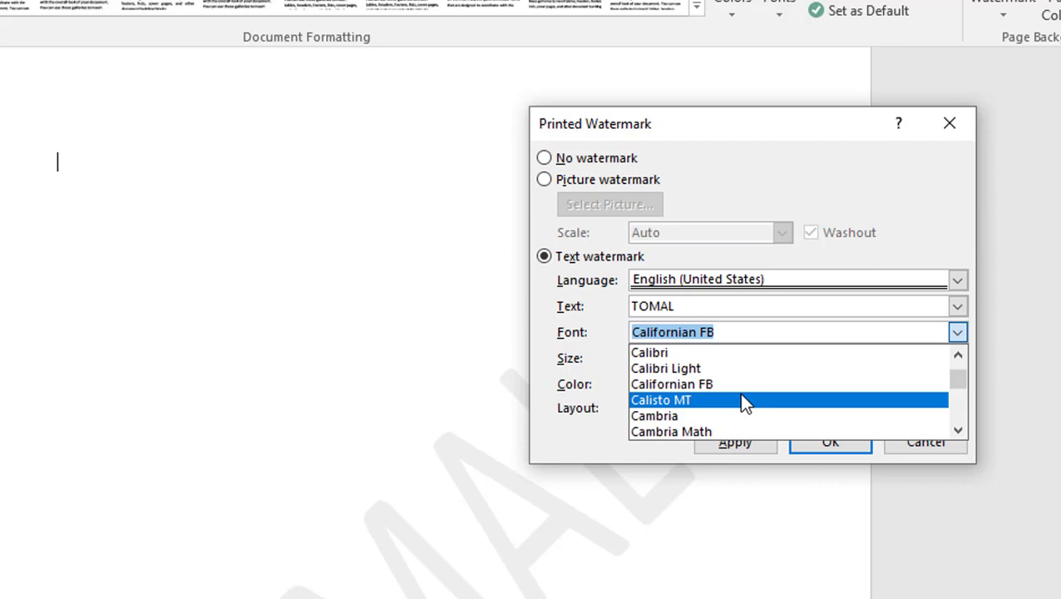
pyautogui.click(690, 416)
pyautogui.click(965, 332)
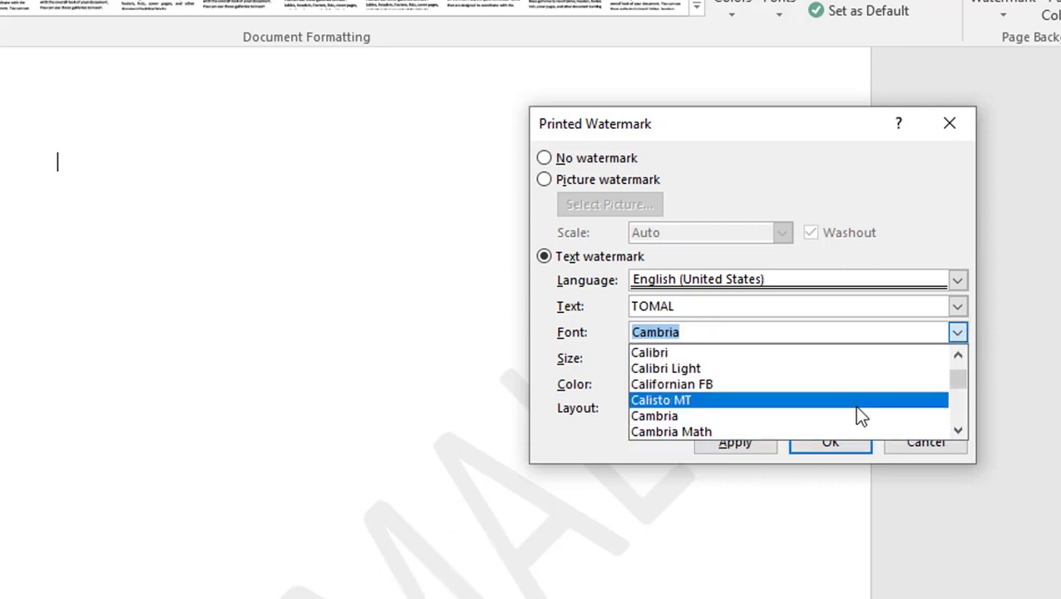
pyautogui.moveTo(958, 387); pyautogui.dragTo(955, 402)
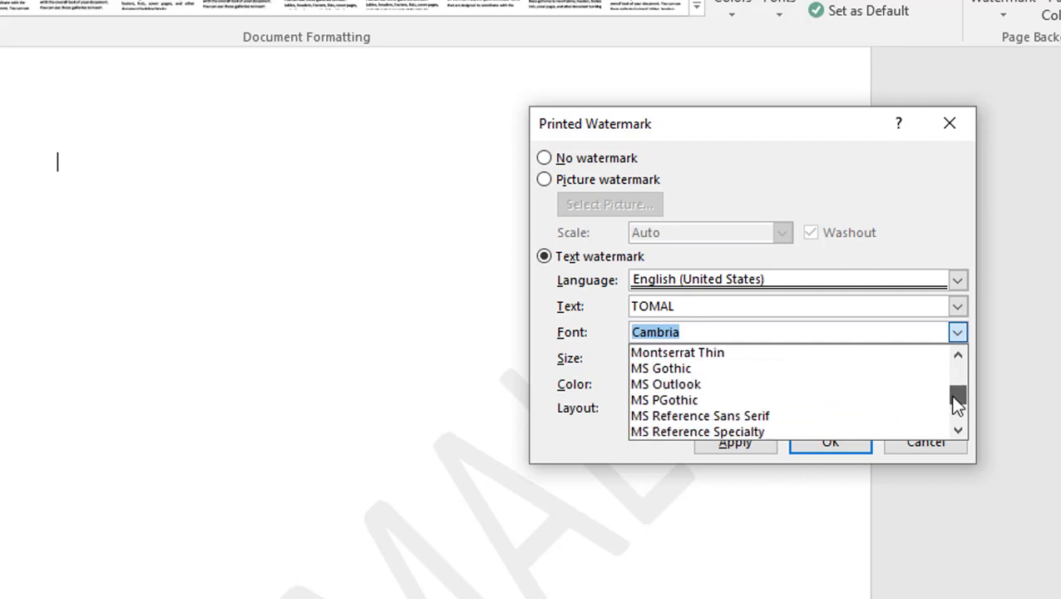
pyautogui.click(677, 383)
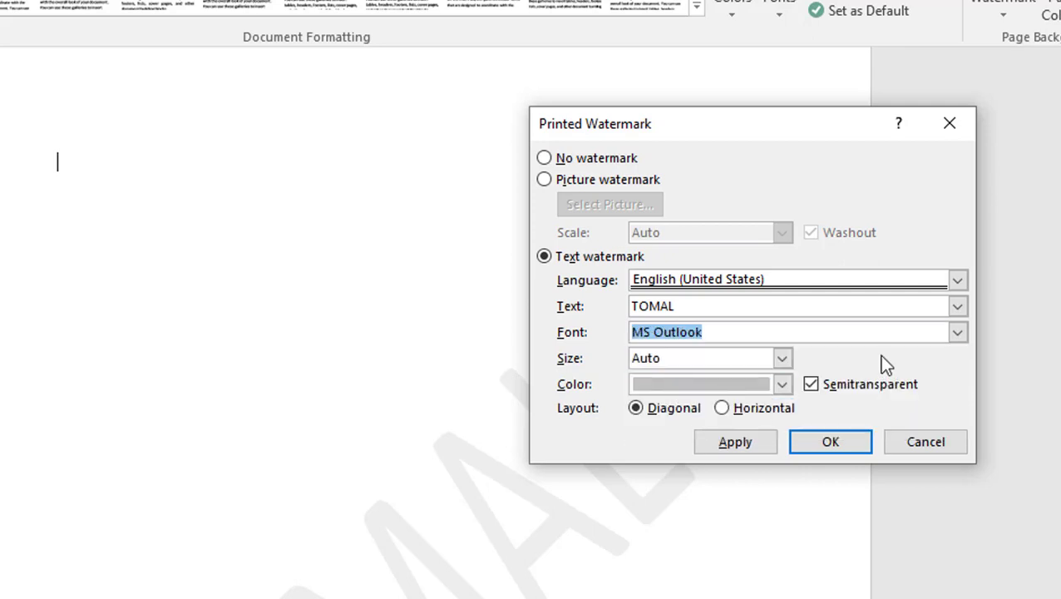
pyautogui.click(958, 332)
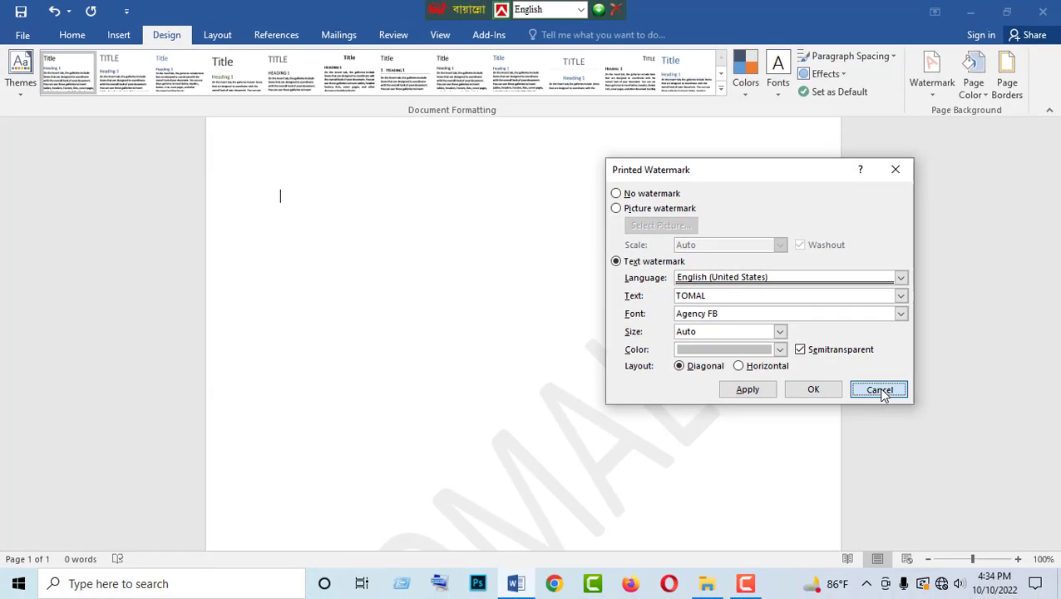
pyautogui.click(884, 391)
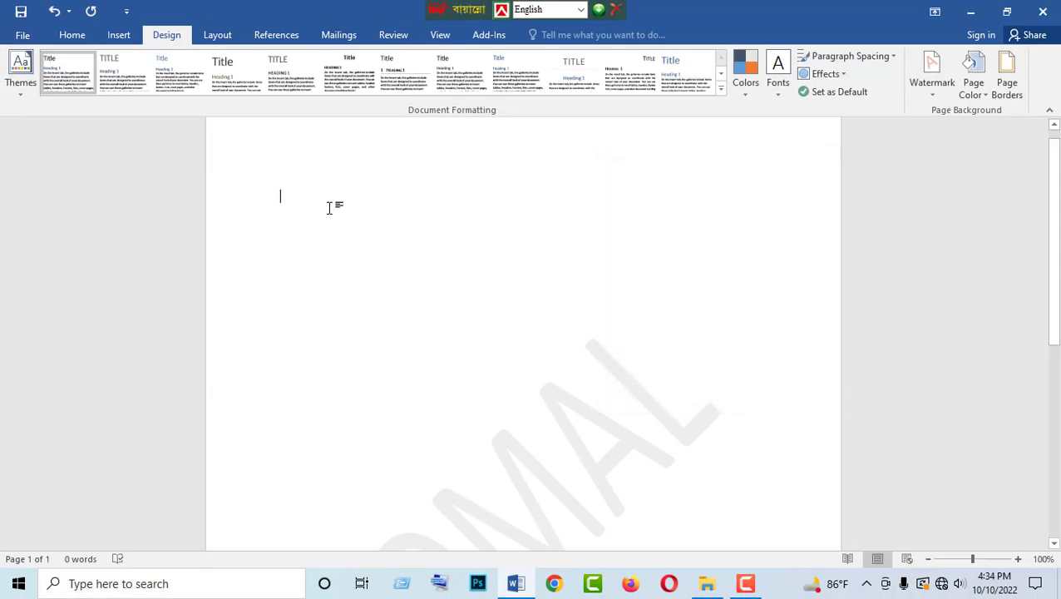
# - Type the name as a heading at 28 pt font size
pyautogui.click(72, 35)
pyautogui.click(226, 62)
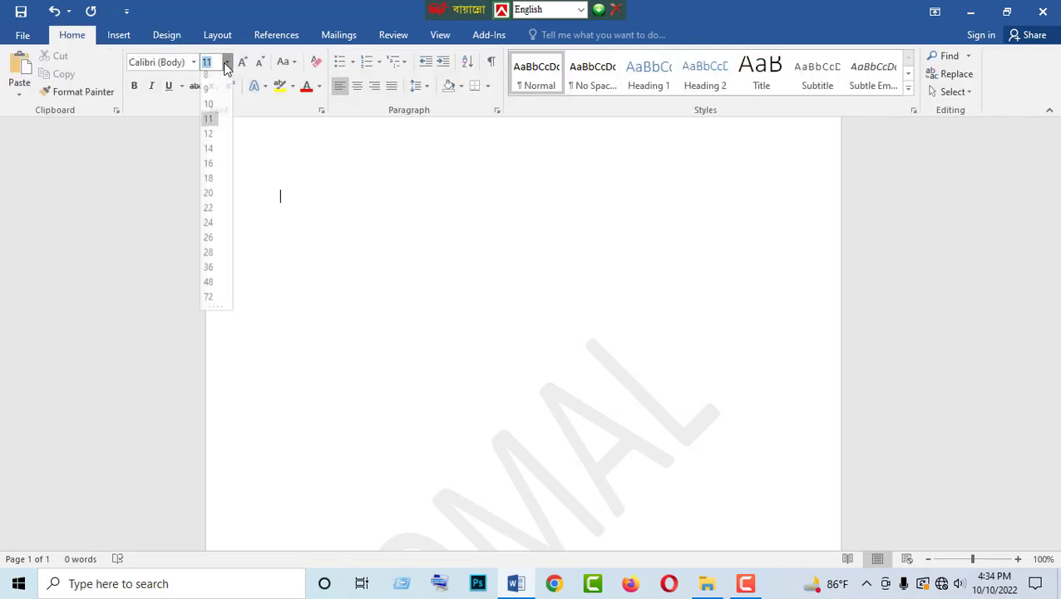
pyautogui.click(210, 257)
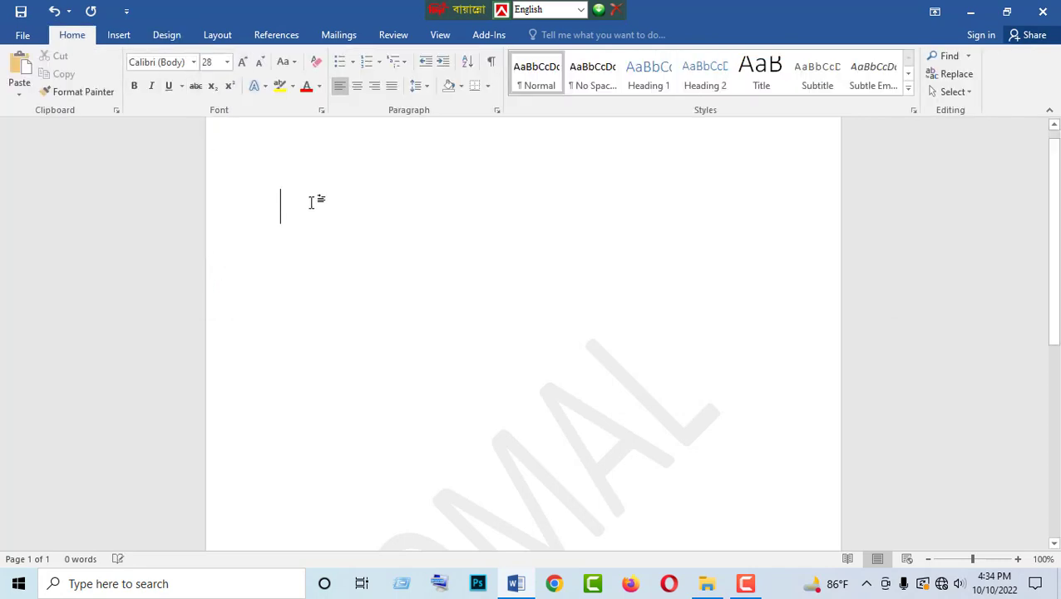
pyautogui.write('TO')
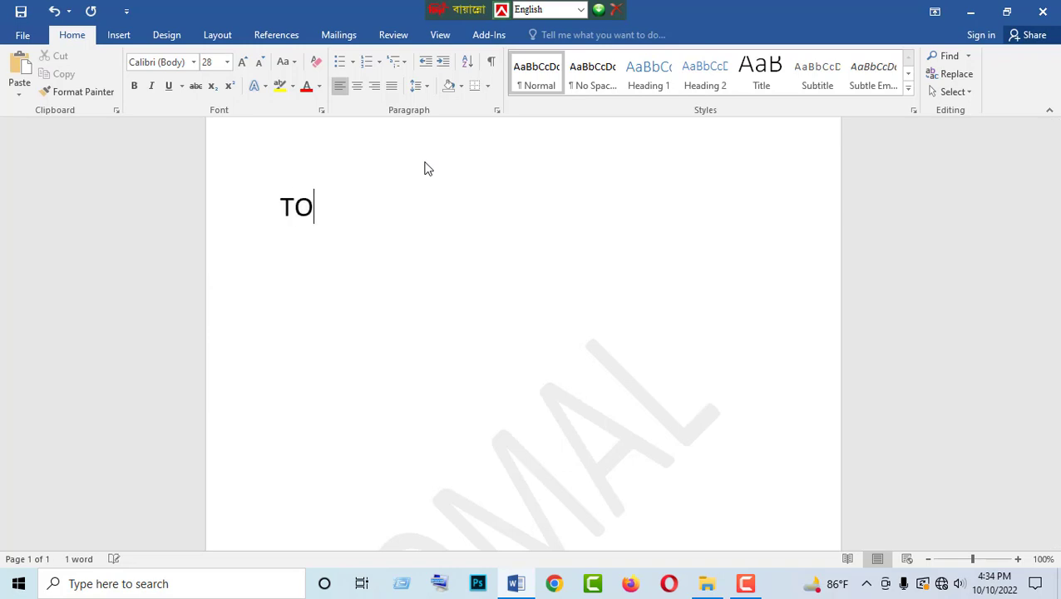
pyautogui.write('MAL')
# - Set the heading in the Algerian font after briefly trying Broadway
pyautogui.moveTo(424, 169); pyautogui.dragTo(280, 195)
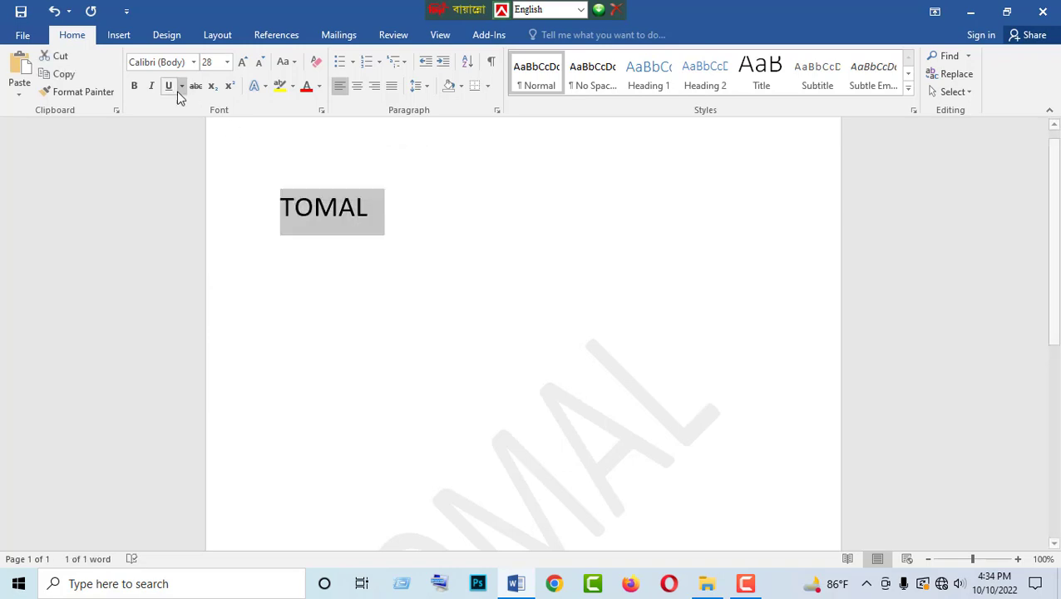
pyautogui.click(192, 64)
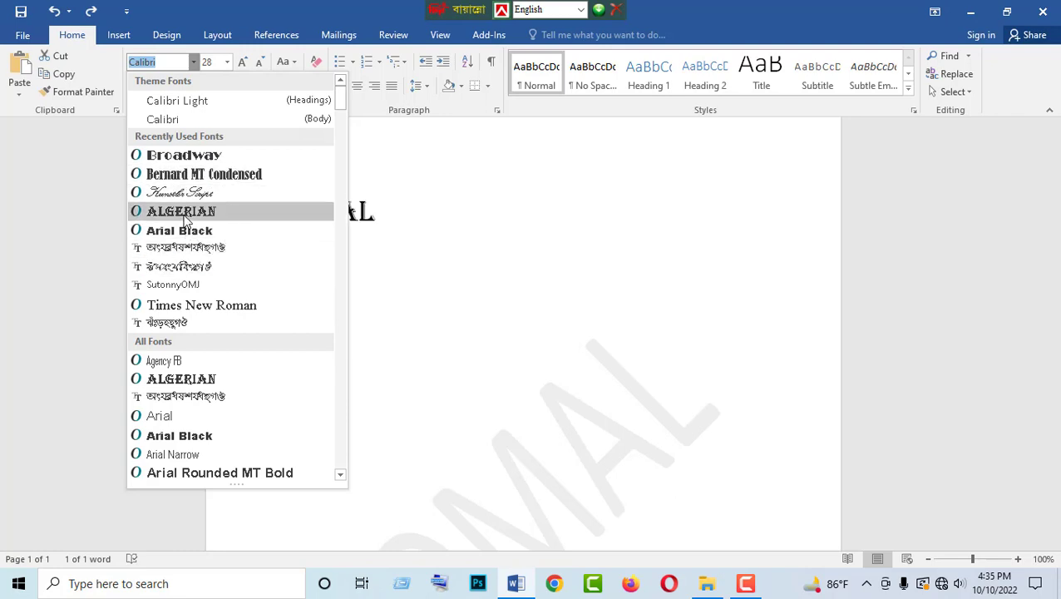
pyautogui.click(188, 218)
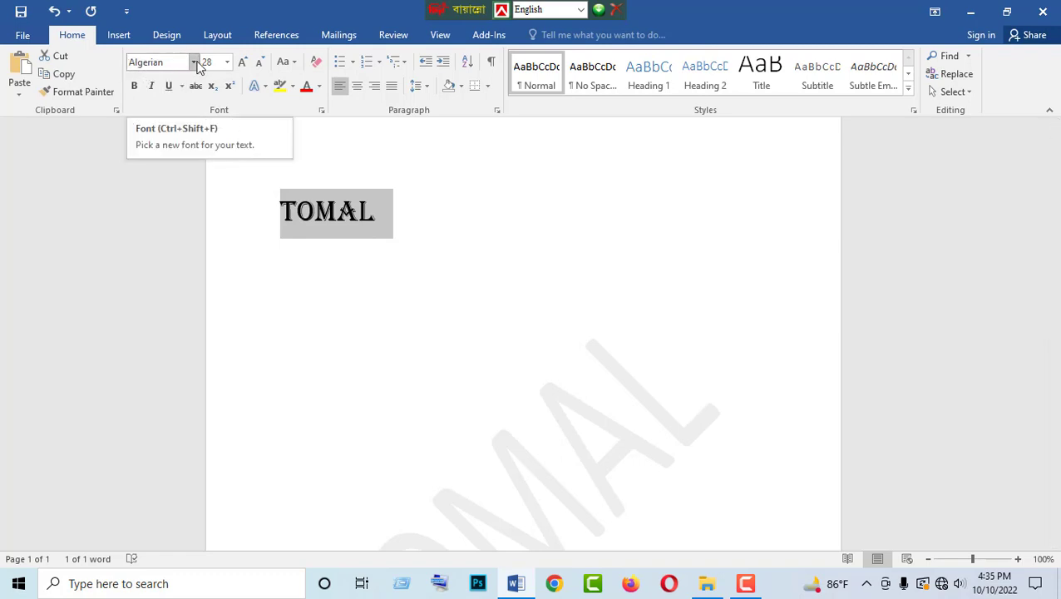
pyautogui.click(193, 63)
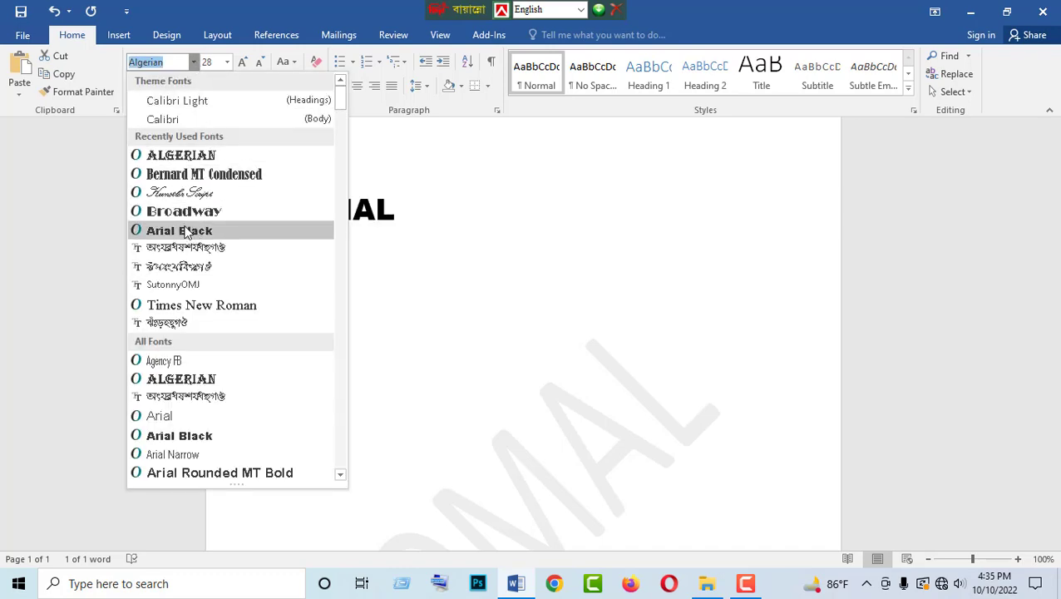
pyautogui.click(184, 211)
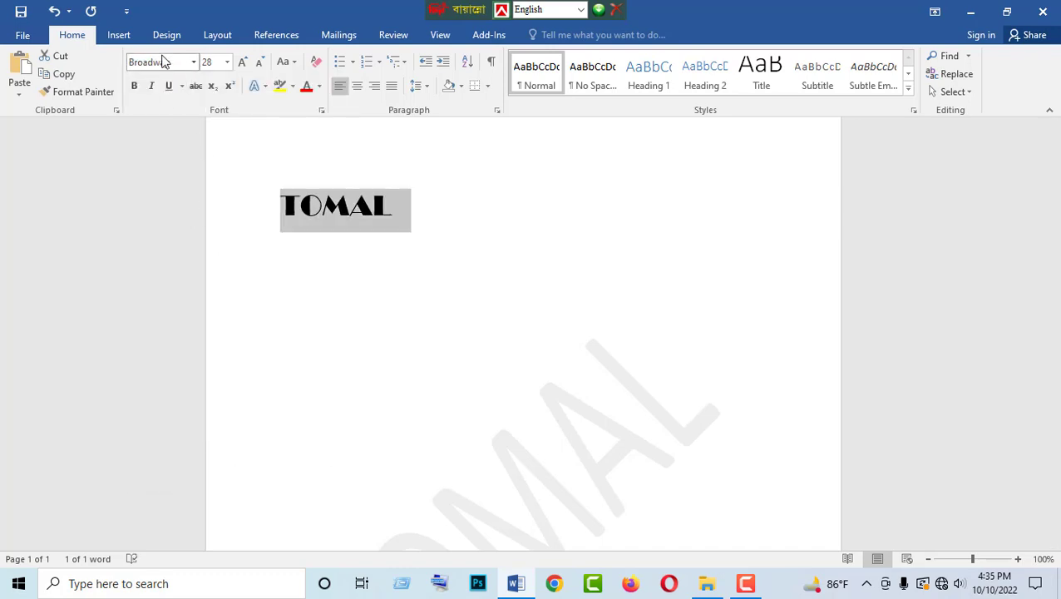
pyautogui.click(193, 63)
pyautogui.click(230, 213)
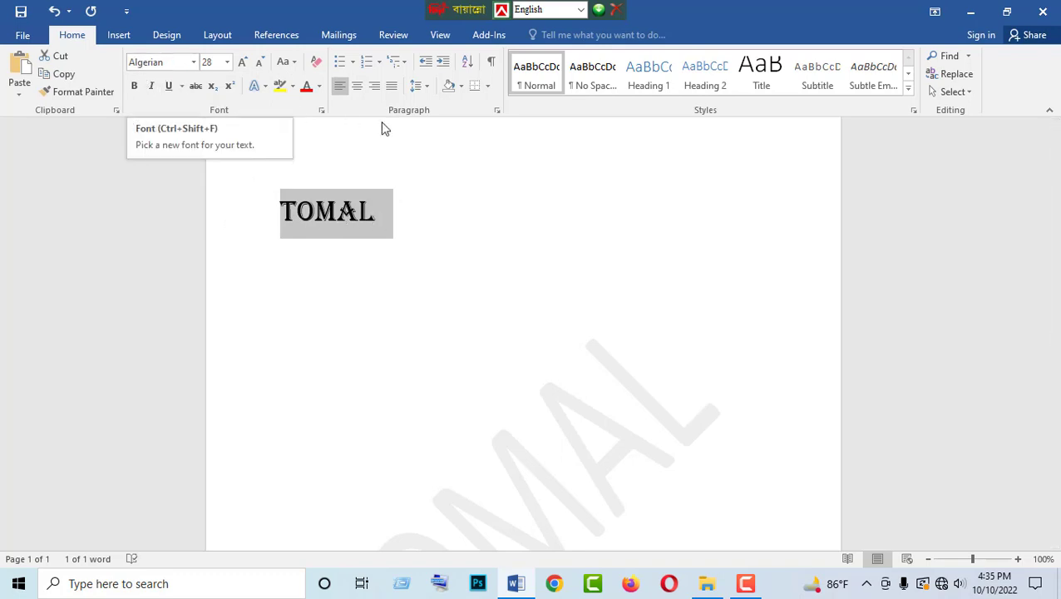
# - Change the name watermark's font to Algerian in Custom Watermark
pyautogui.click(169, 38)
pyautogui.click(932, 101)
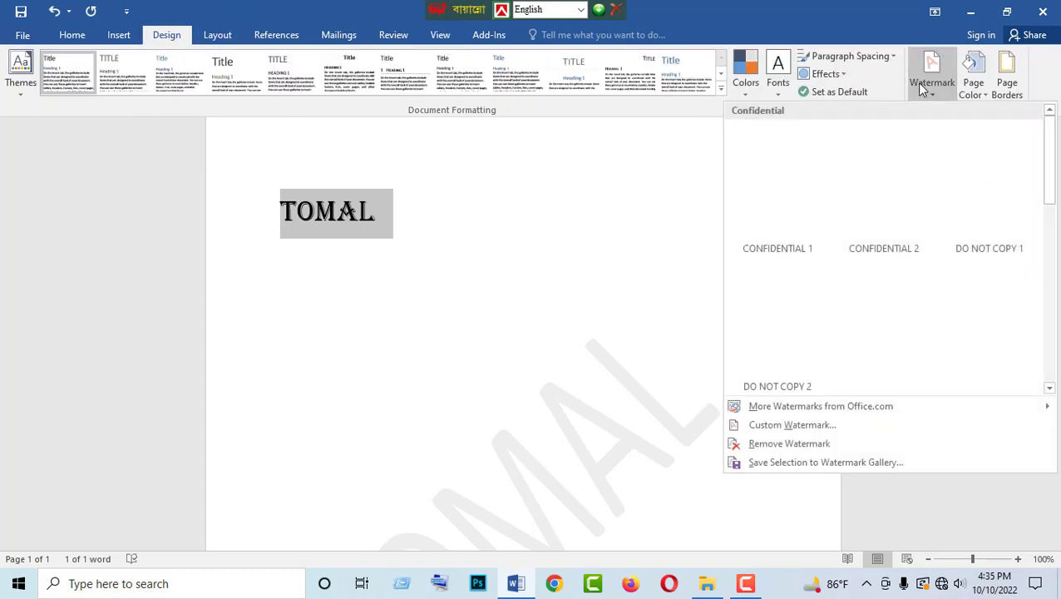
pyautogui.click(782, 424)
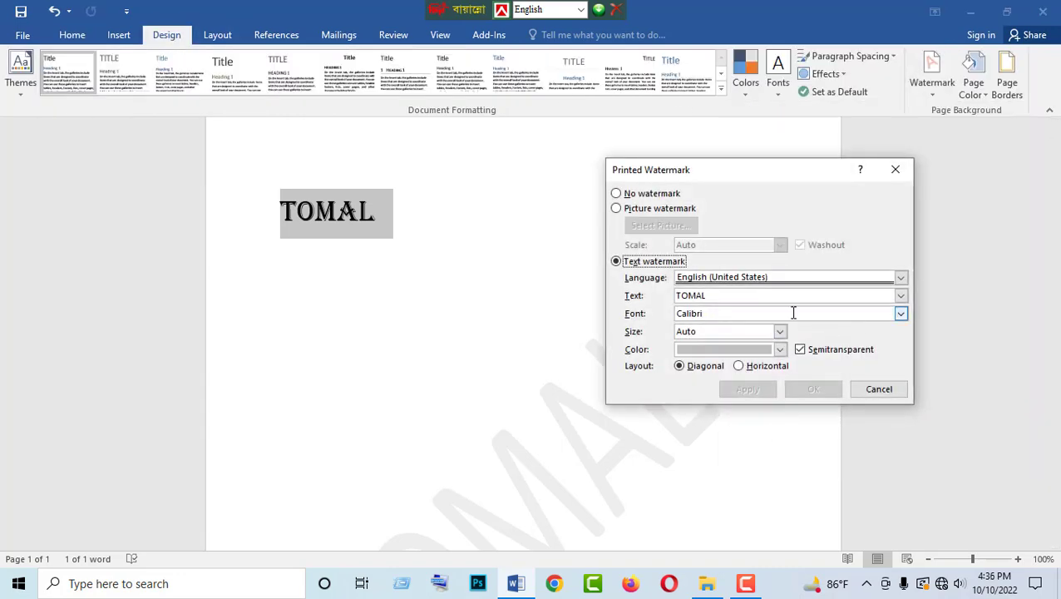
pyautogui.click(901, 313)
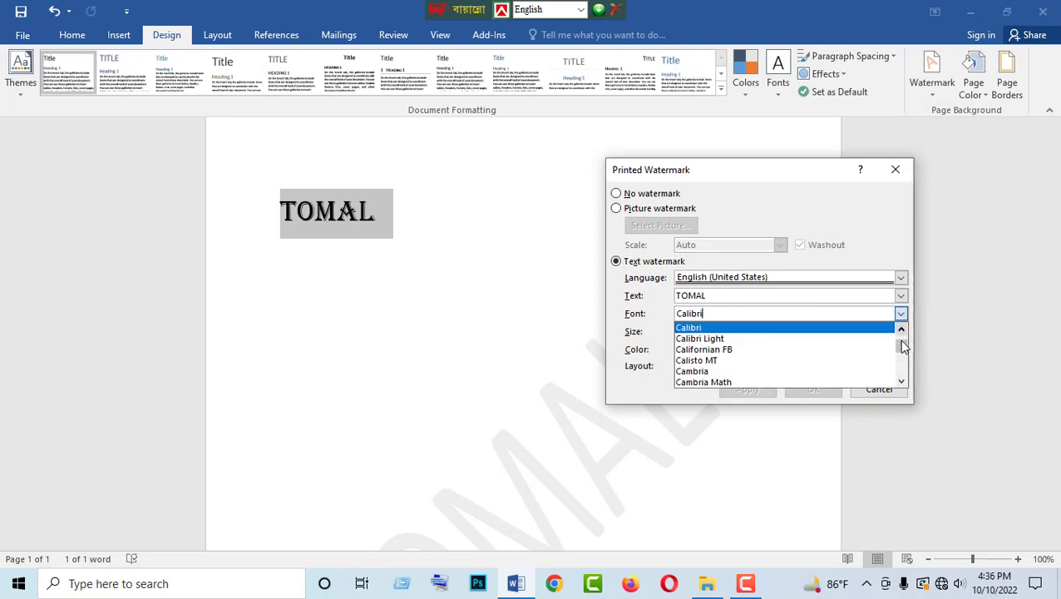
pyautogui.moveTo(904, 347); pyautogui.dragTo(904, 334)
pyautogui.click(696, 339)
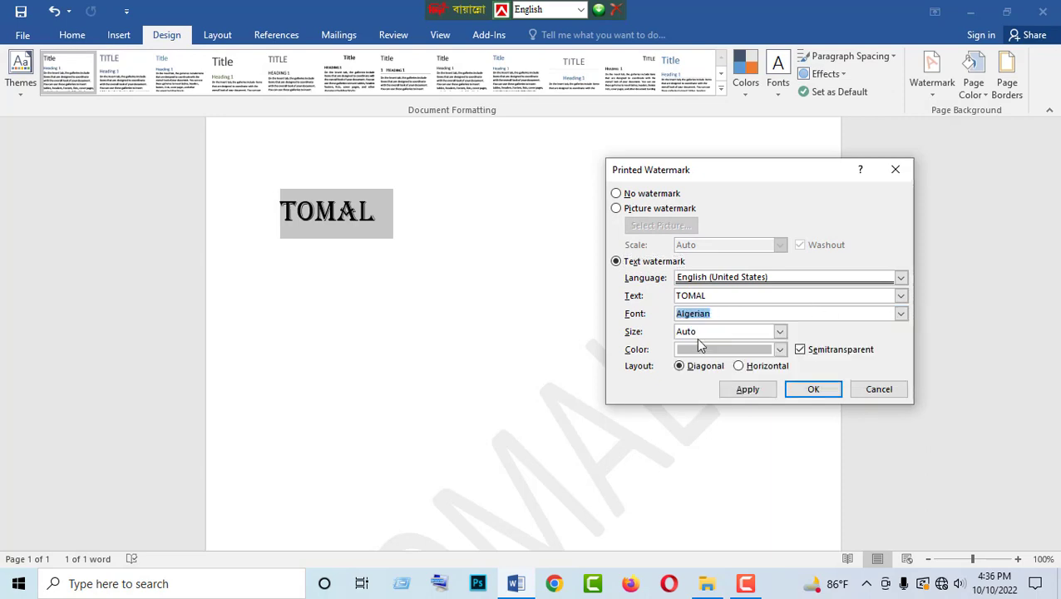
pyautogui.click(815, 390)
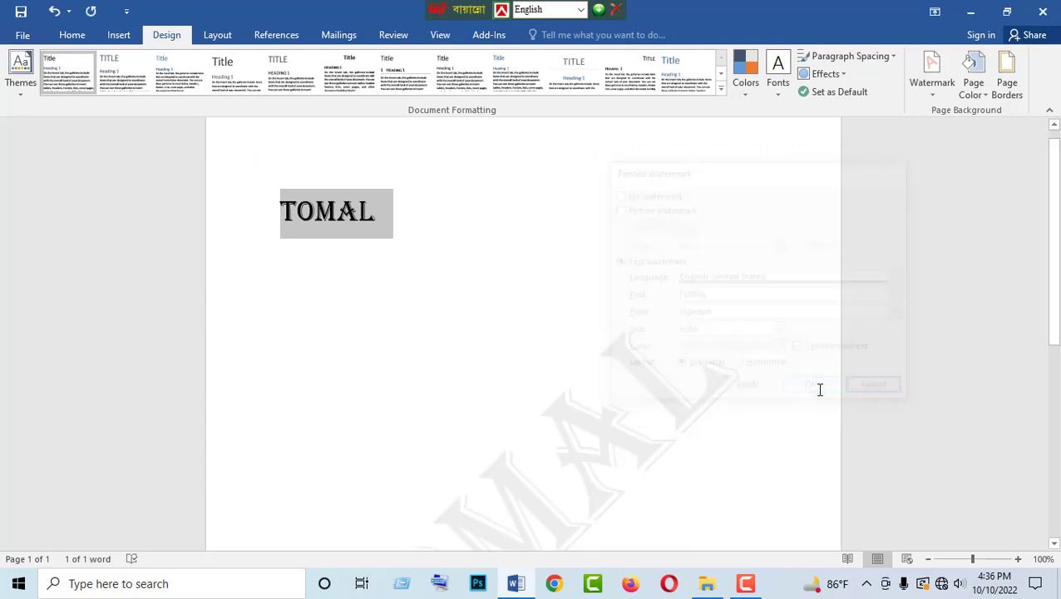
pyautogui.scroll(-1, 366, 329)
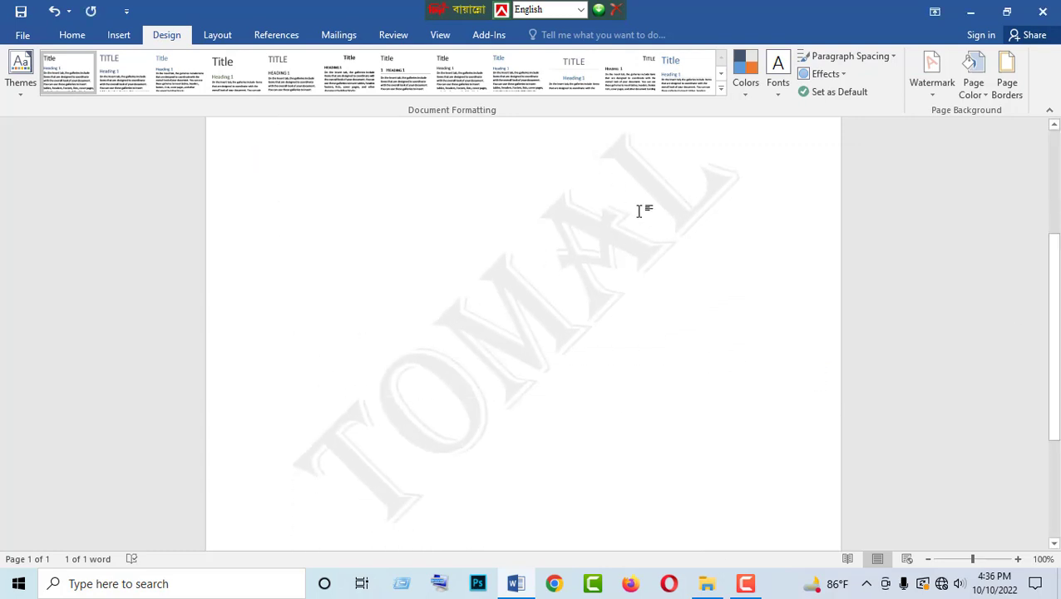
pyautogui.scroll(4, 982, 261)
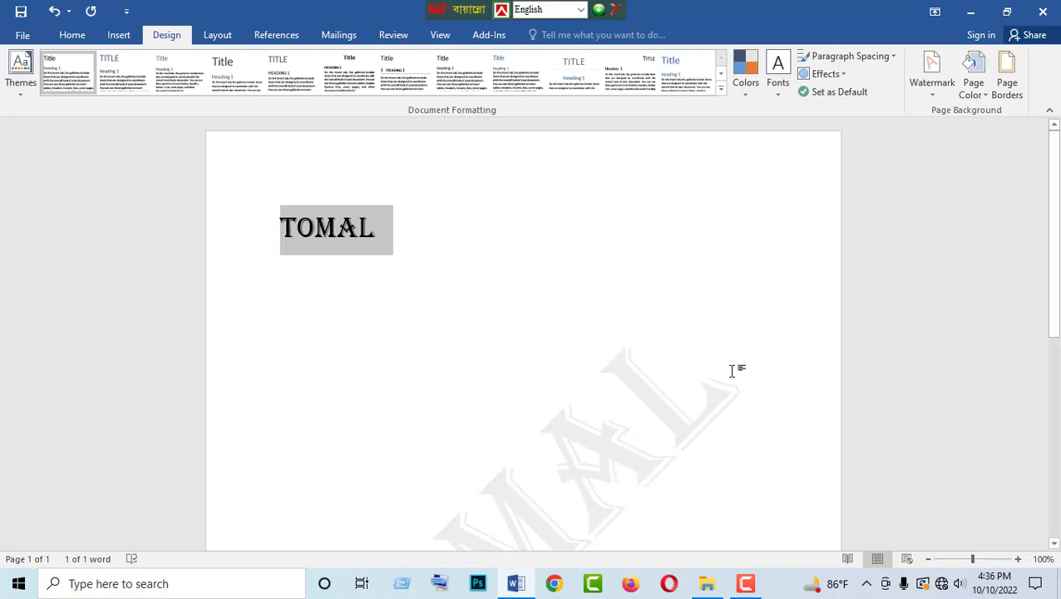
pyautogui.scroll(-2, 732, 371)
pyautogui.scroll(2, 732, 371)
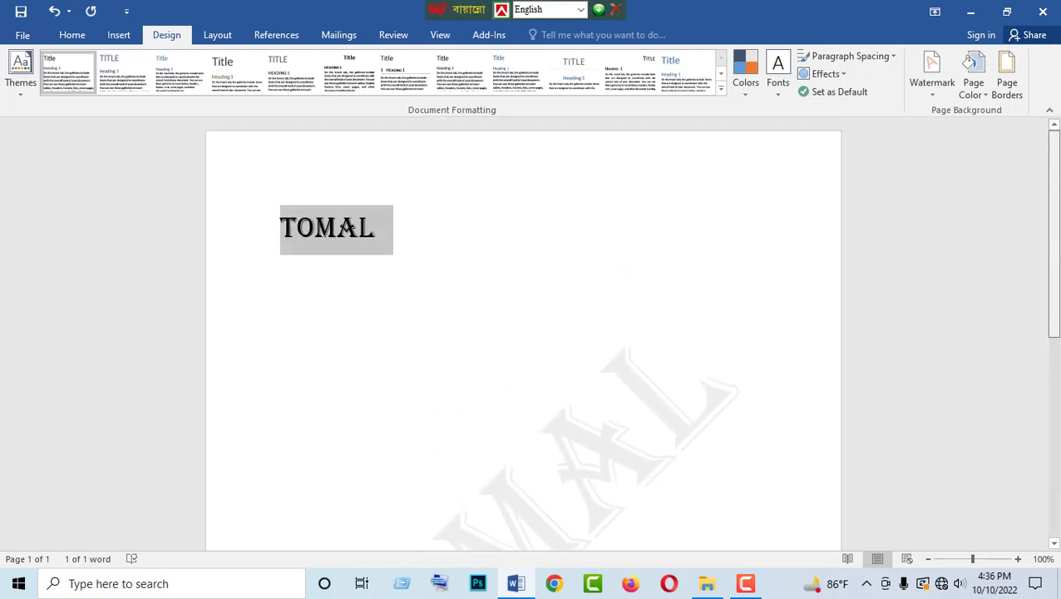
pyautogui.click(933, 88)
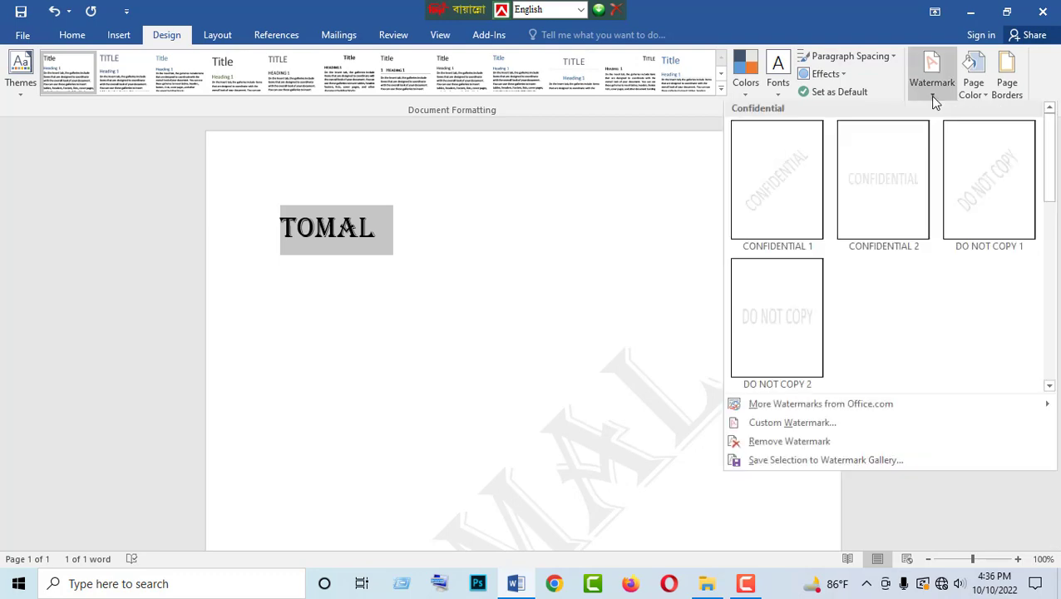
# - Switch the Bijoy keyboard to Unicode and retype the watermark text in Bengali script
pyautogui.click(782, 425)
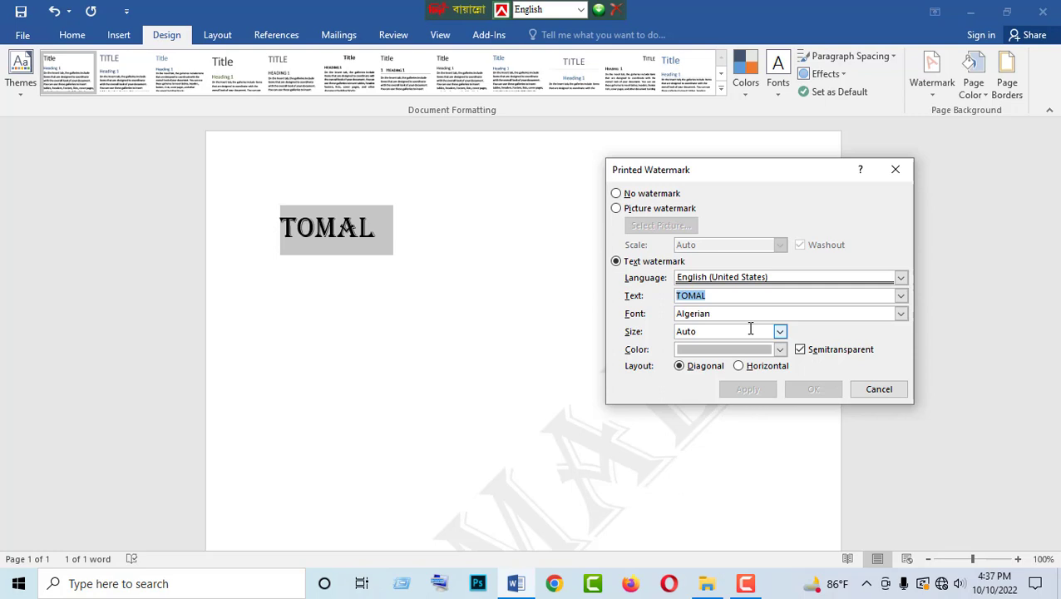
pyautogui.click(584, 11)
pyautogui.click(528, 25)
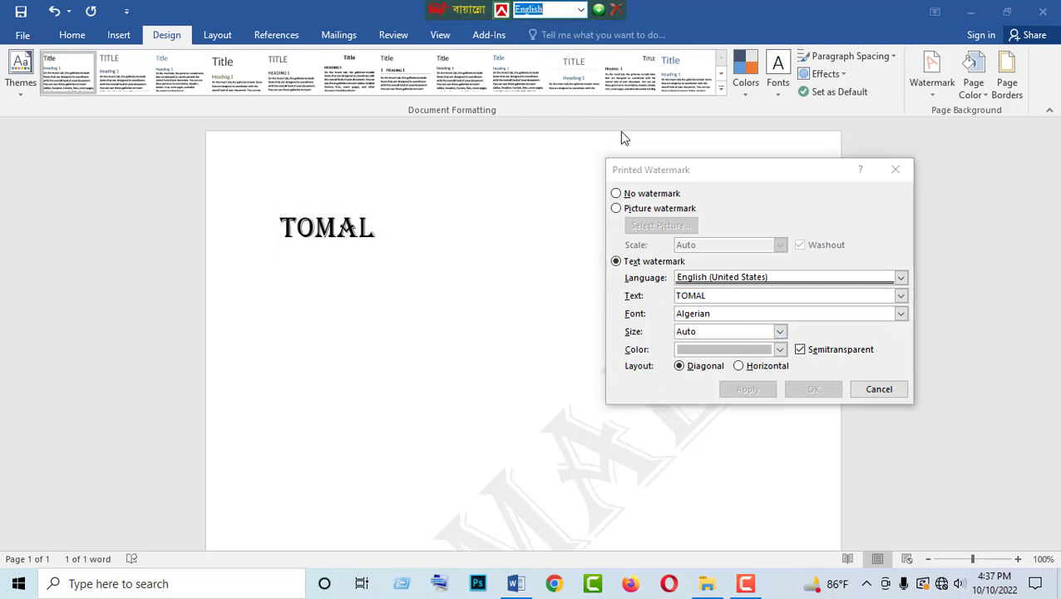
pyautogui.click(580, 11)
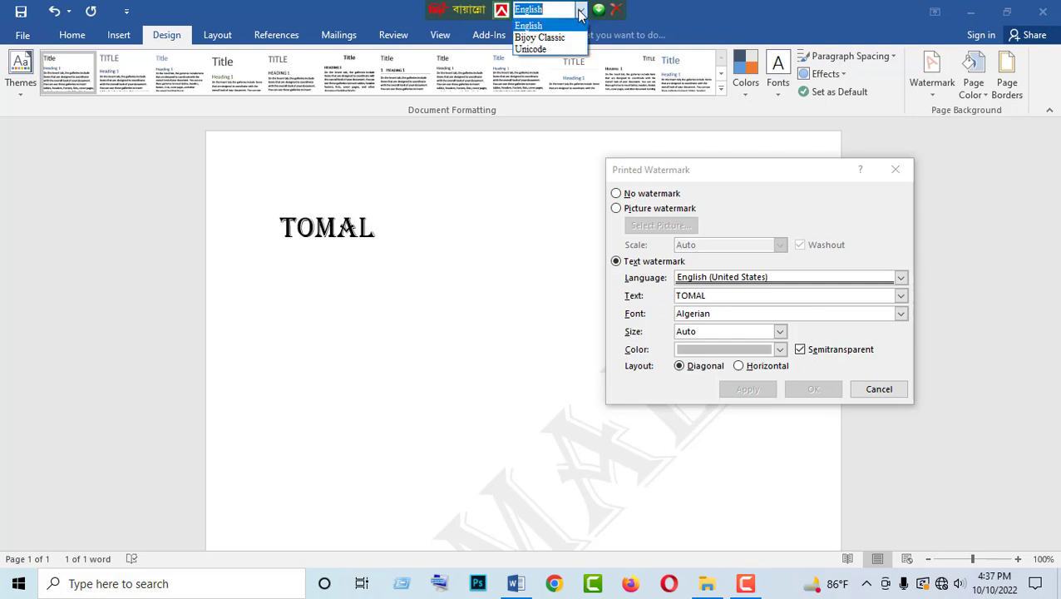
pyautogui.click(536, 50)
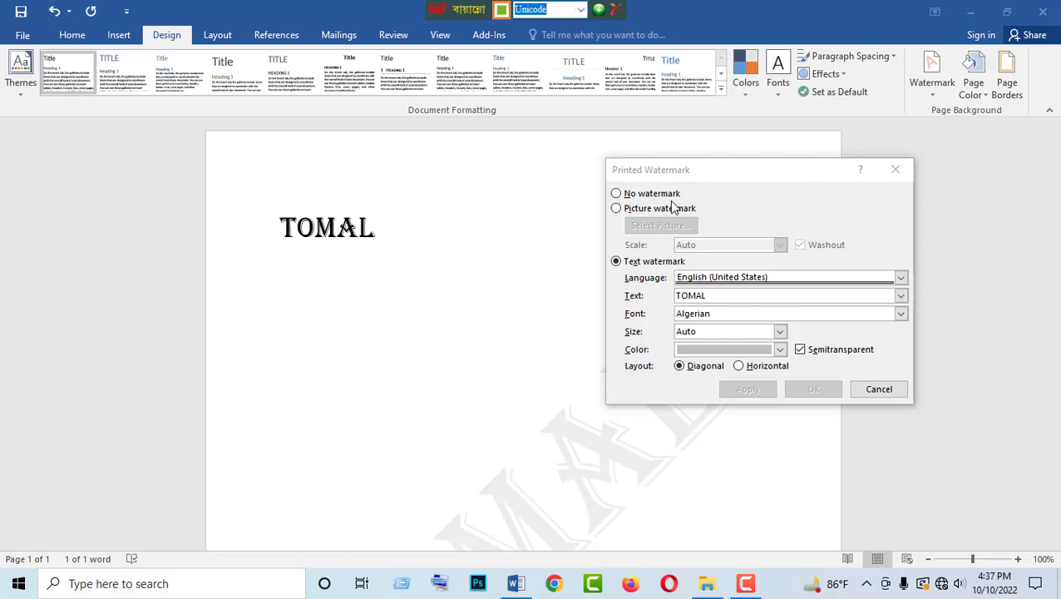
pyautogui.doubleClick(712, 296)
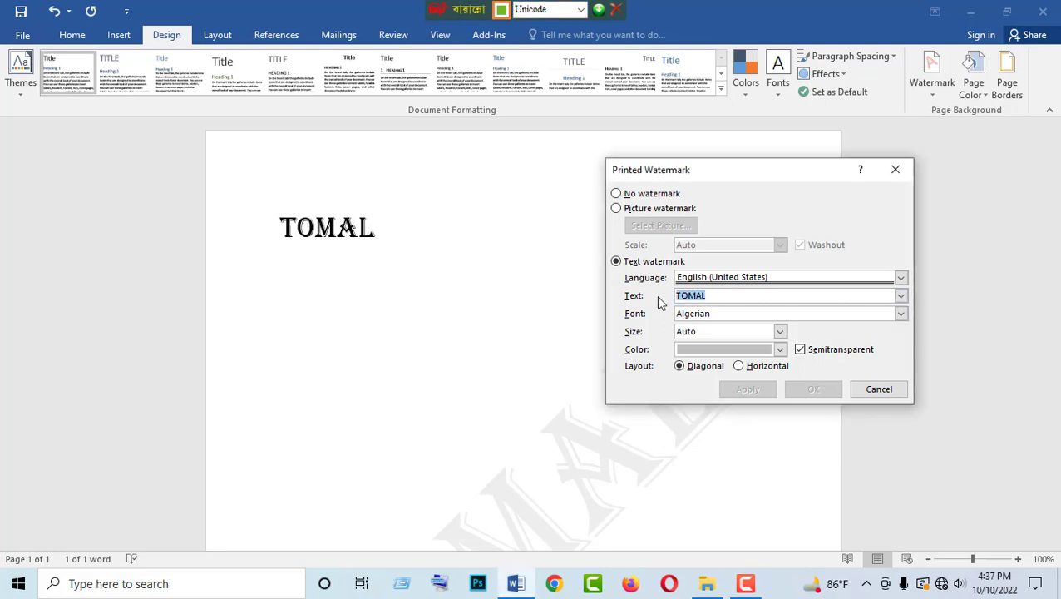
pyautogui.write('তমা')
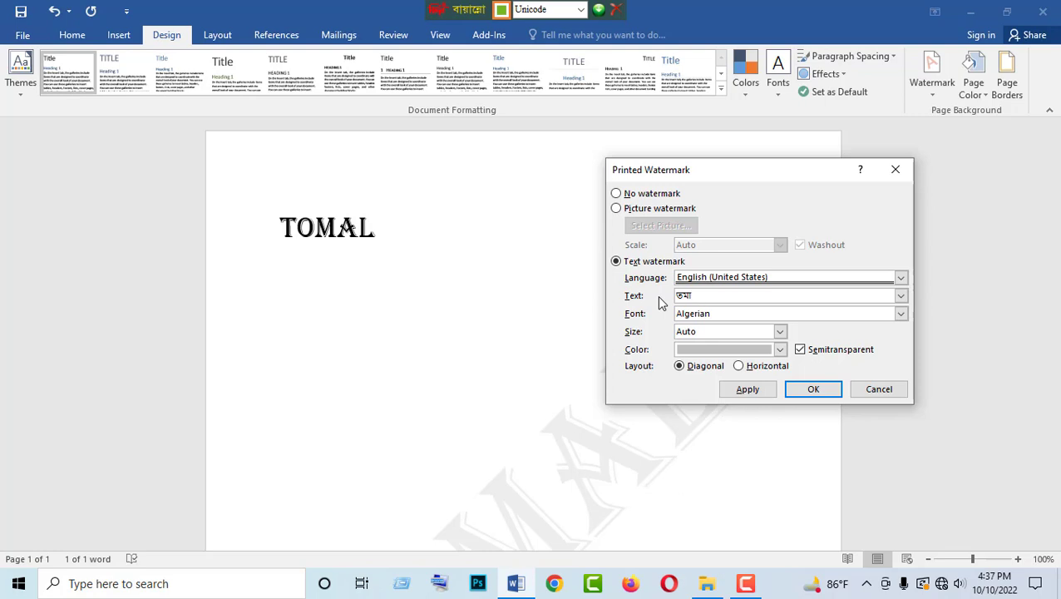
pyautogui.write('ল')
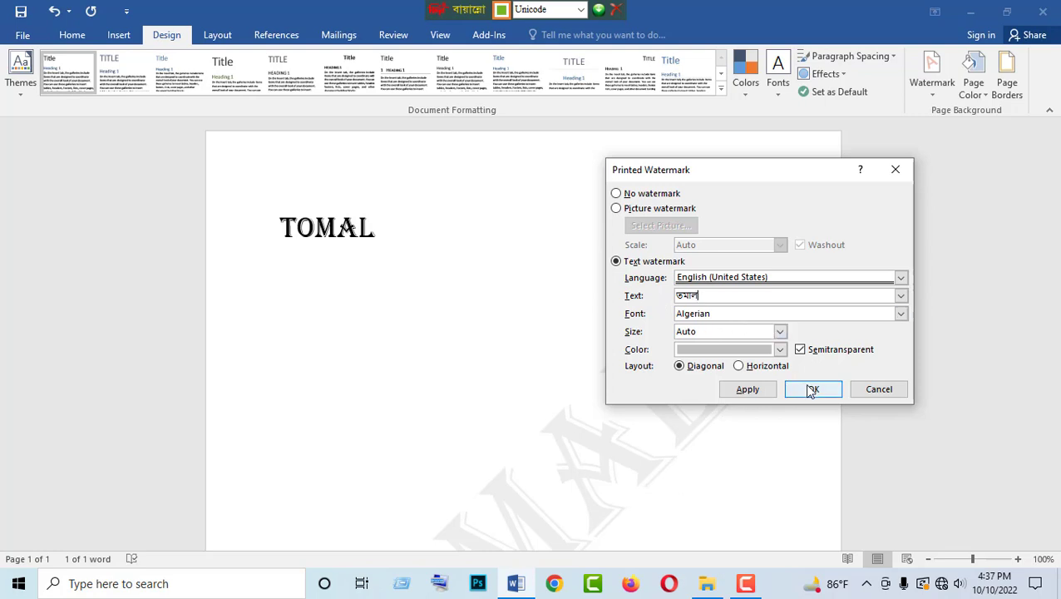
pyautogui.click(812, 390)
# - Check the Bengali watermark, then set the Bijoy keyboard layout to Bijoy Classic
pyautogui.scroll(-5, 1037, 346)
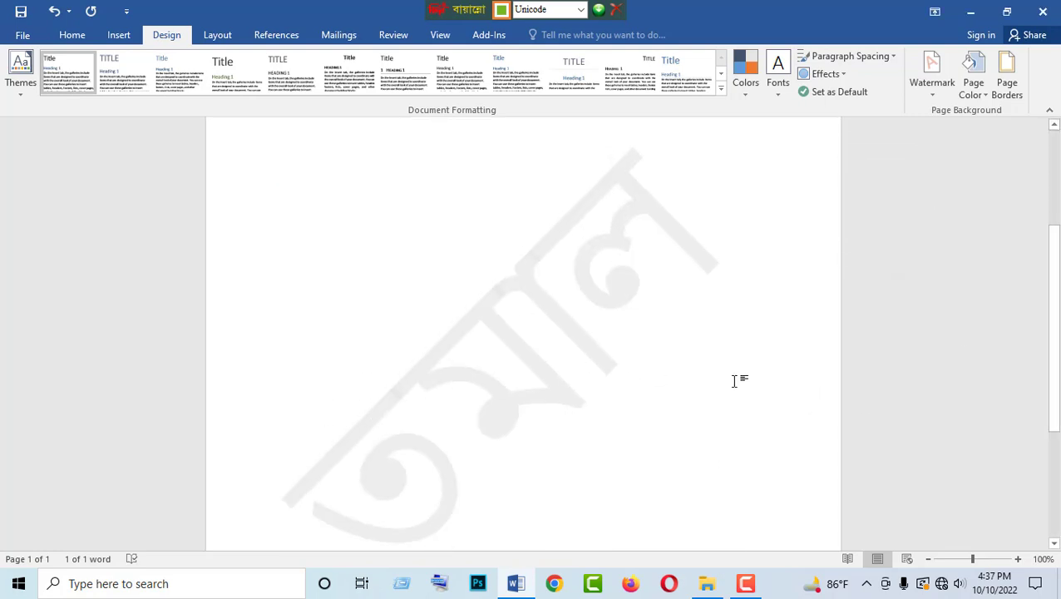
pyautogui.scroll(5, 1052, 333)
pyautogui.moveTo(1053, 225); pyautogui.dragTo(1059, 291)
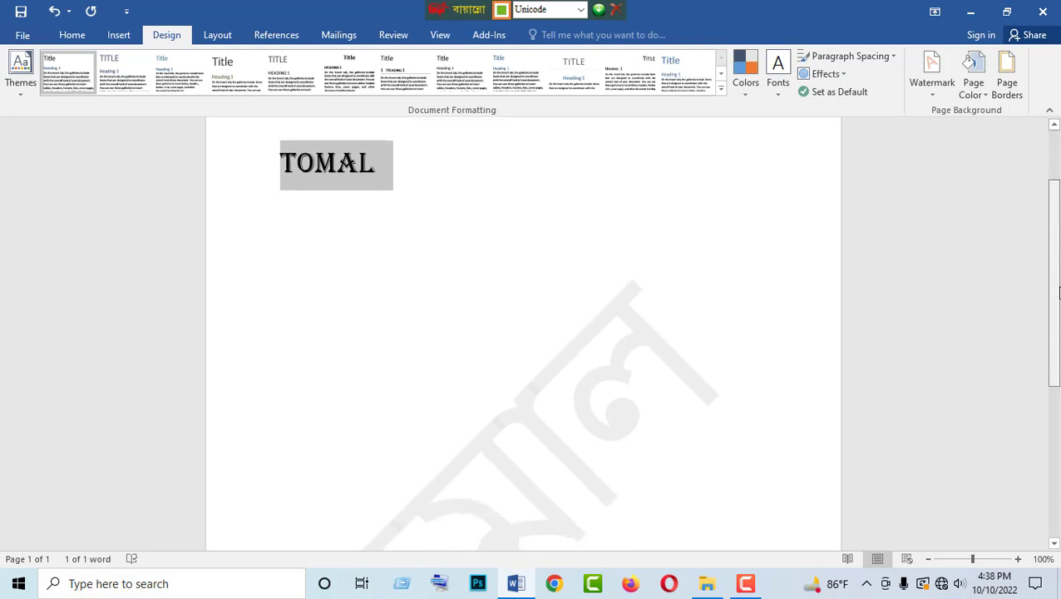
pyautogui.scroll(-3, 1050, 300)
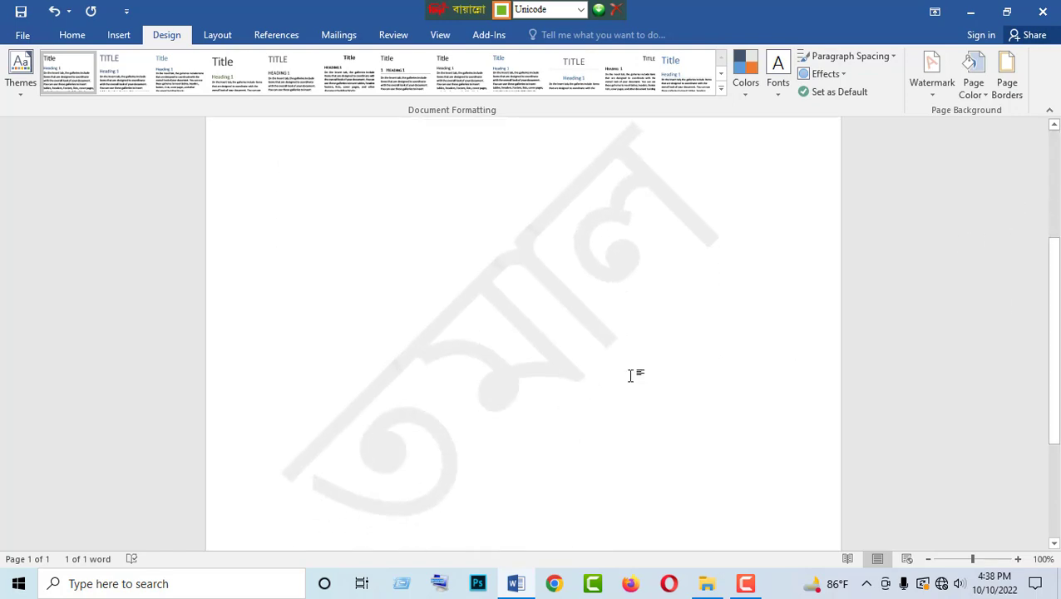
pyautogui.scroll(5, 540, 289)
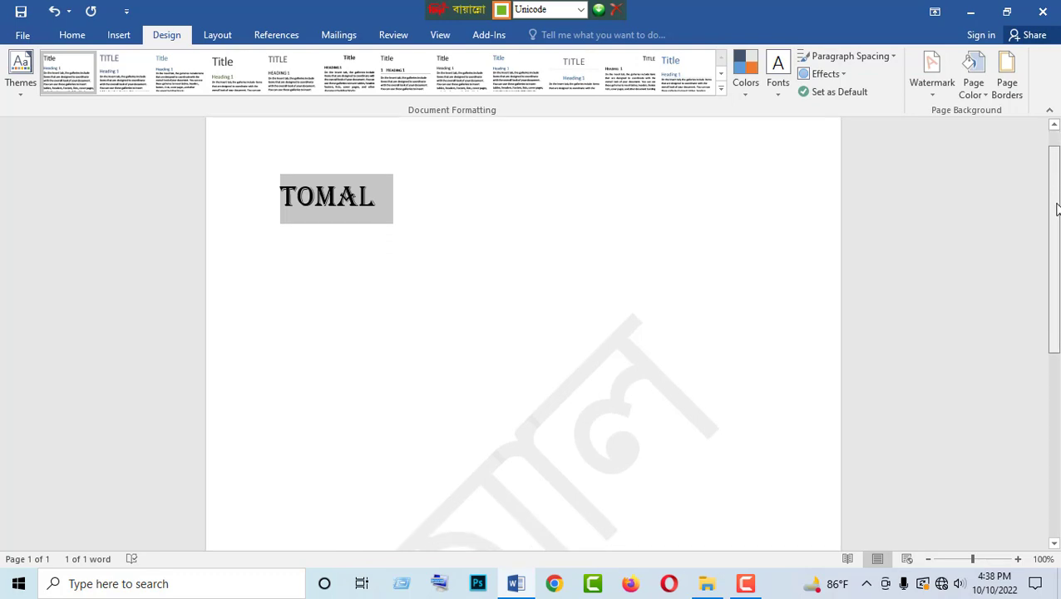
pyautogui.click(583, 9)
pyautogui.click(581, 10)
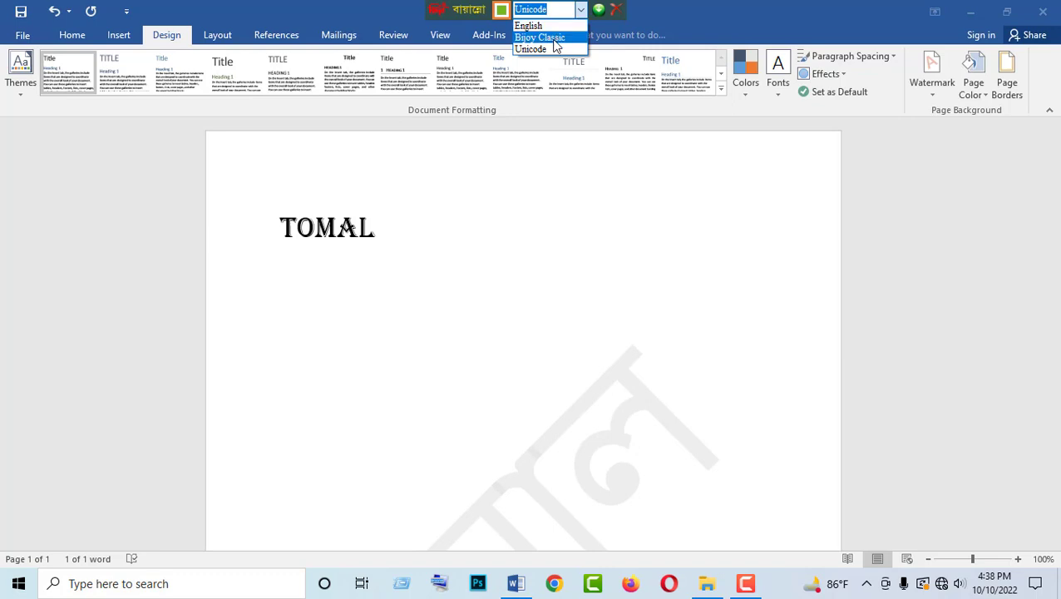
pyautogui.click(563, 37)
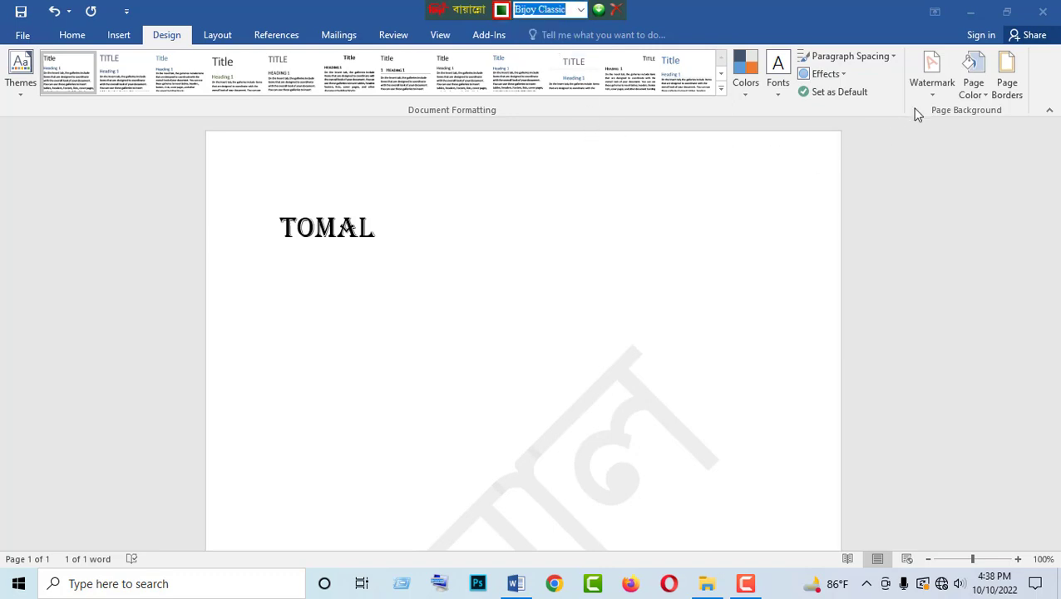
# - In Custom Watermark, choose SutonnyMJ as the font and delete the old Bengali text
pyautogui.click(795, 92)
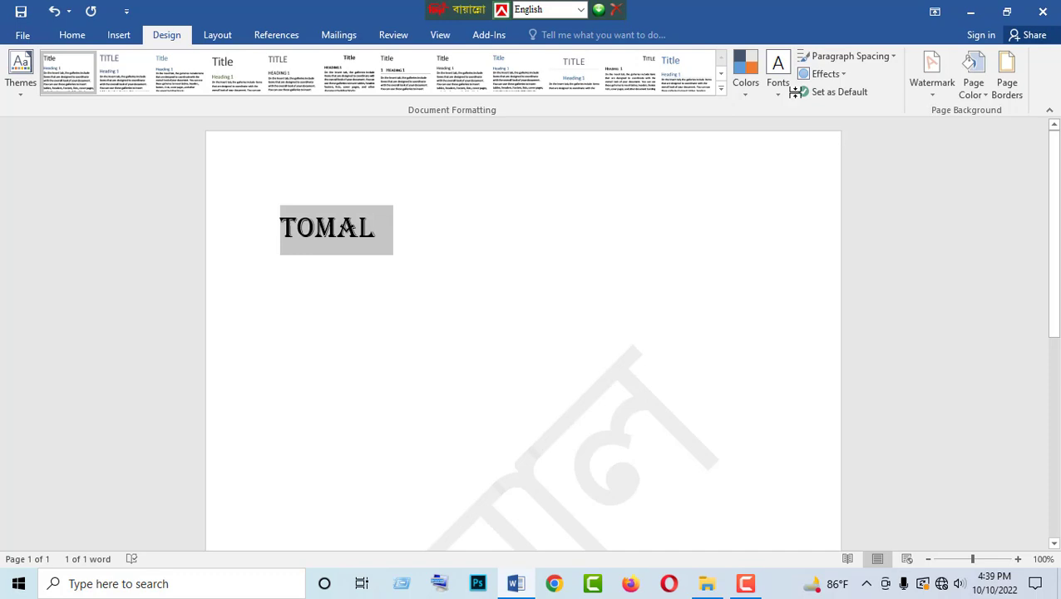
pyautogui.click(932, 82)
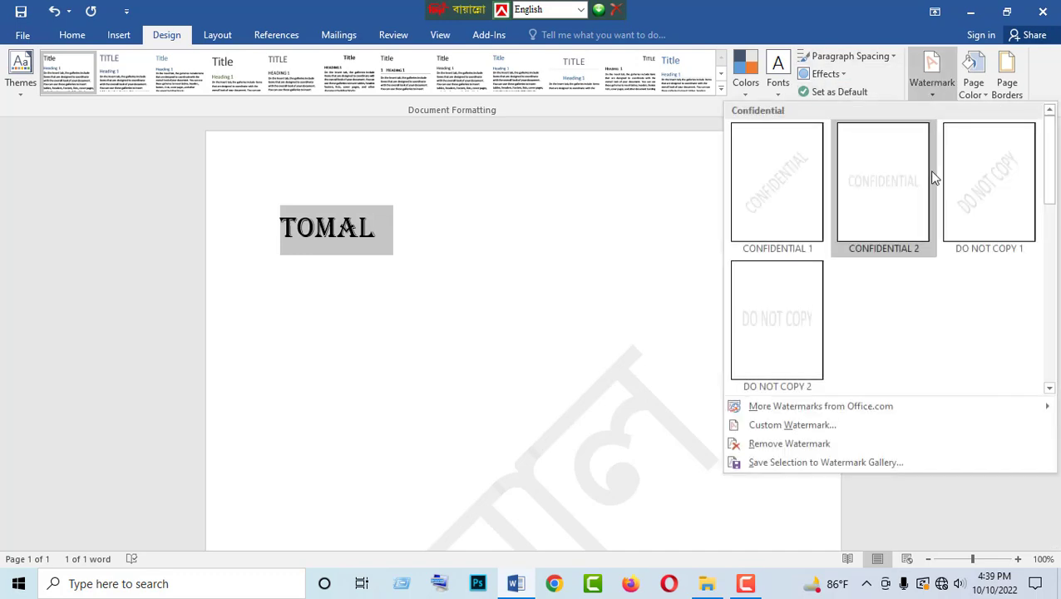
pyautogui.click(767, 425)
pyautogui.moveTo(745, 296); pyautogui.dragTo(630, 295)
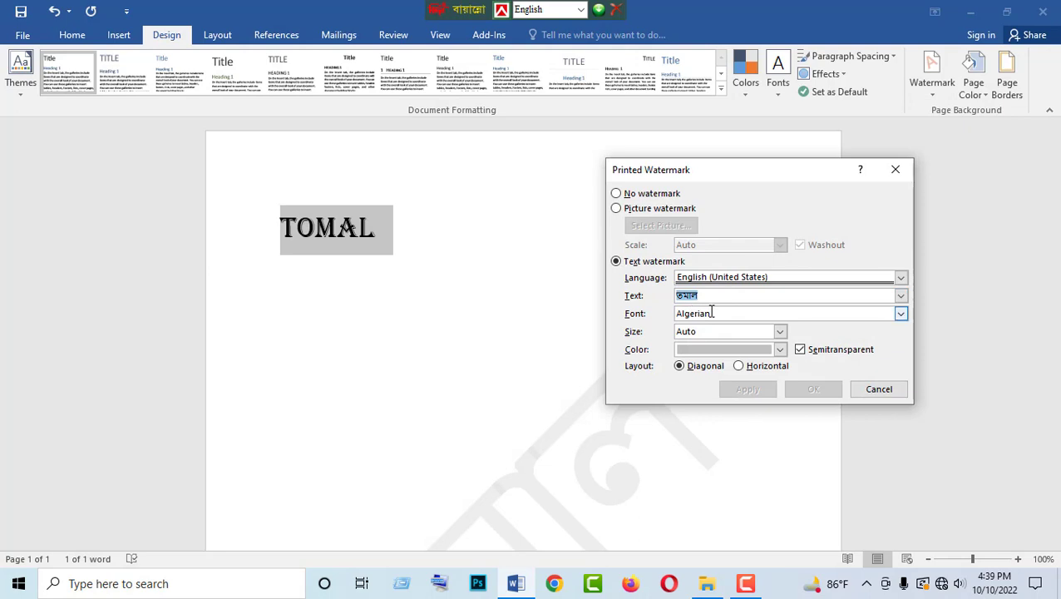
pyautogui.click(900, 314)
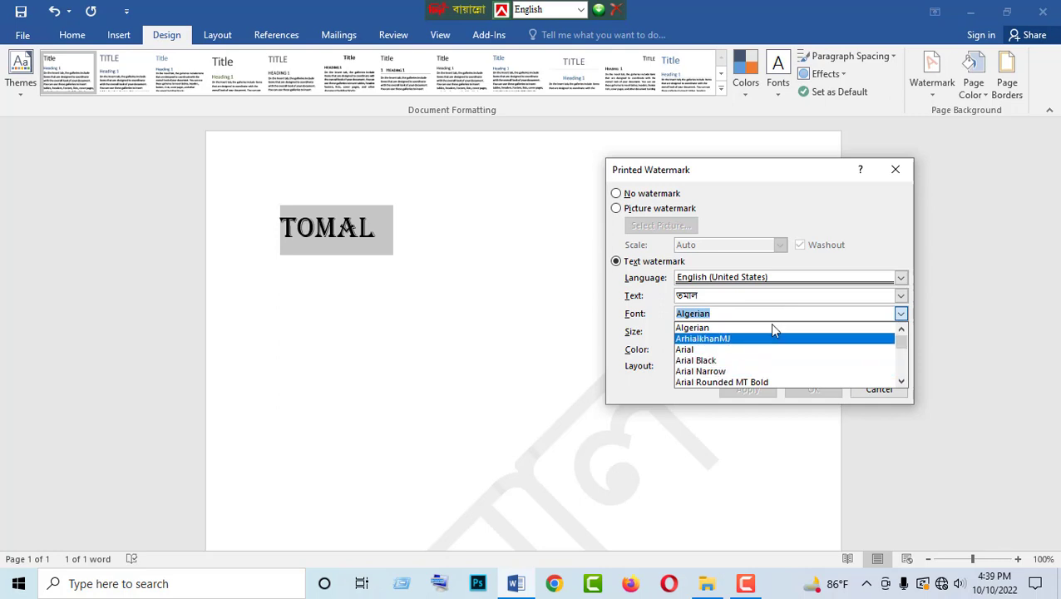
pyautogui.click(722, 312)
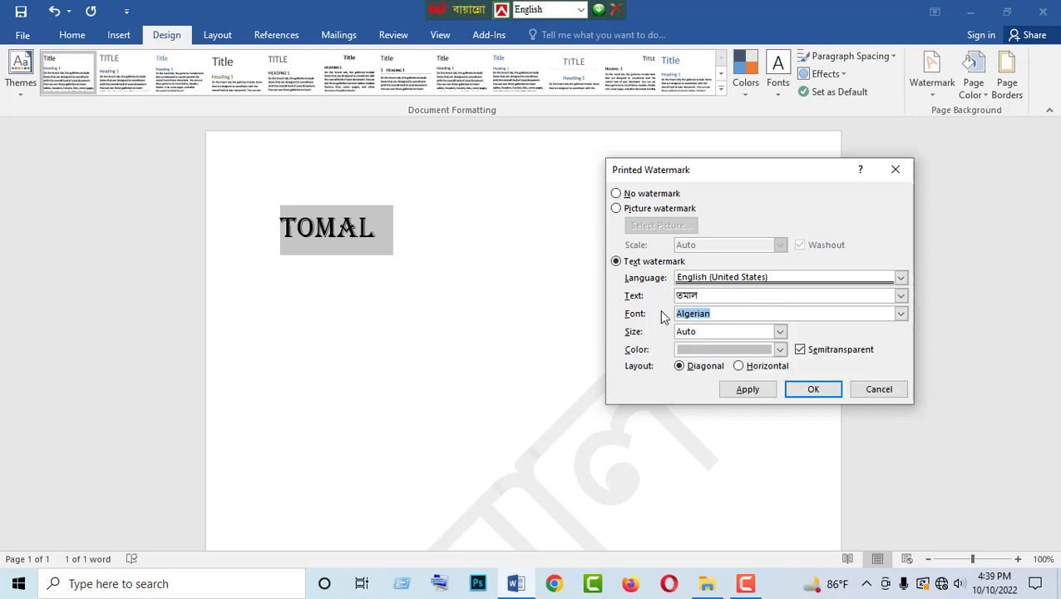
pyautogui.write('sut')
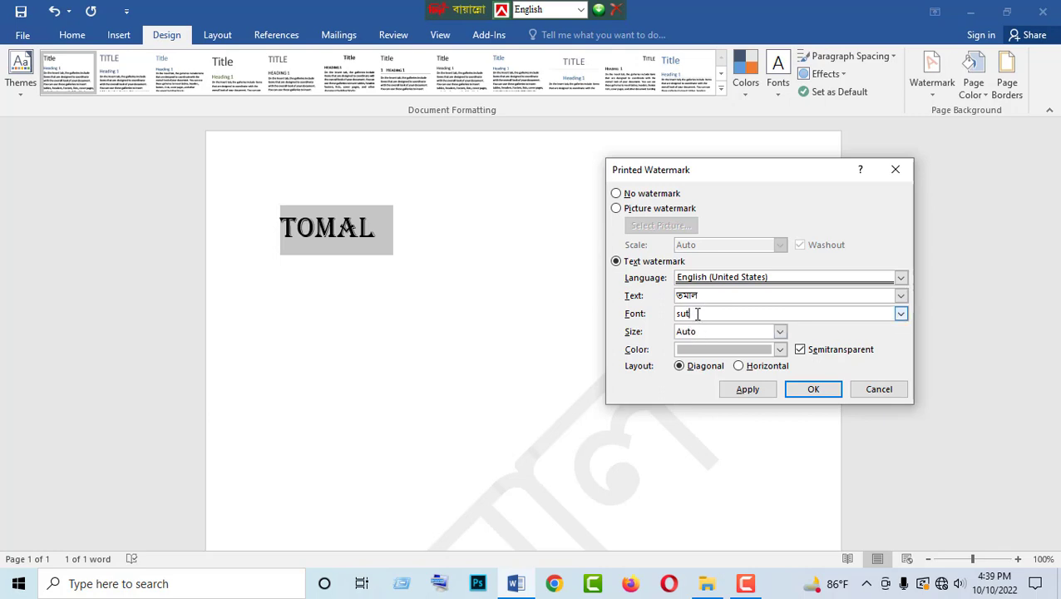
pyautogui.click(901, 315)
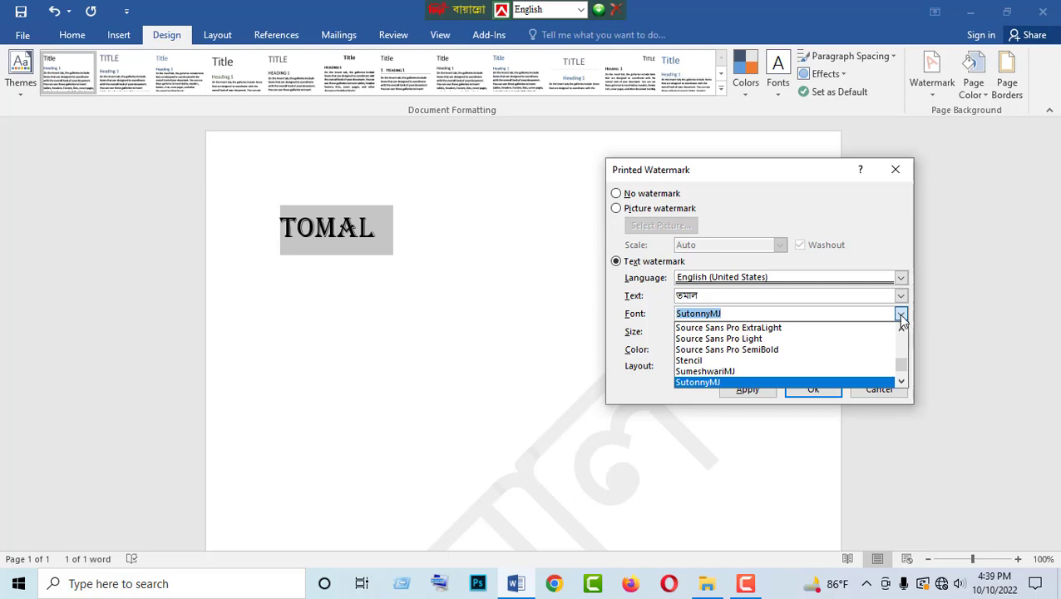
pyautogui.click(900, 316)
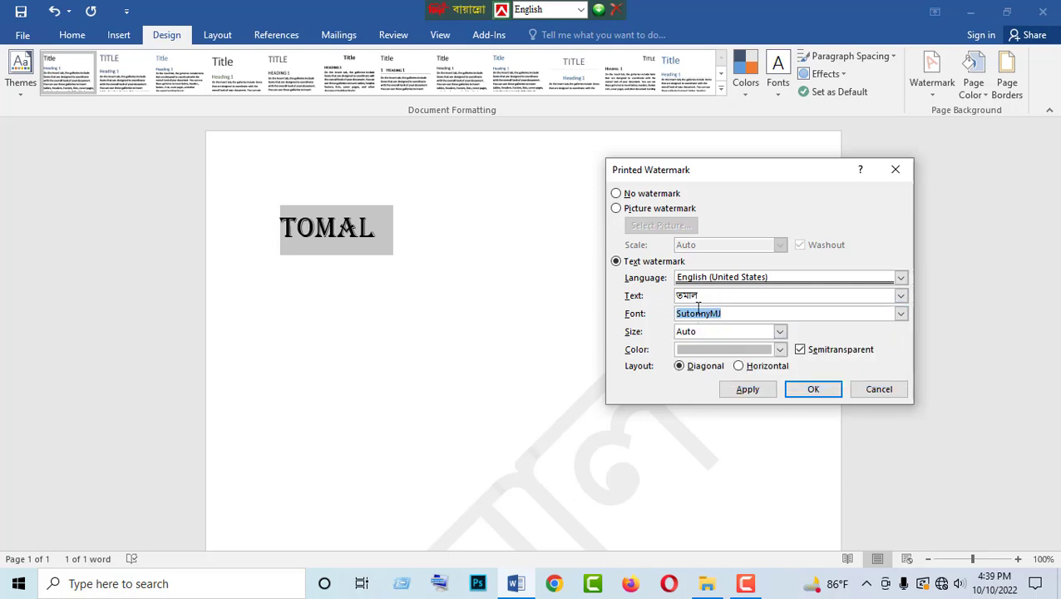
pyautogui.hotkey('shift', 'Tab')
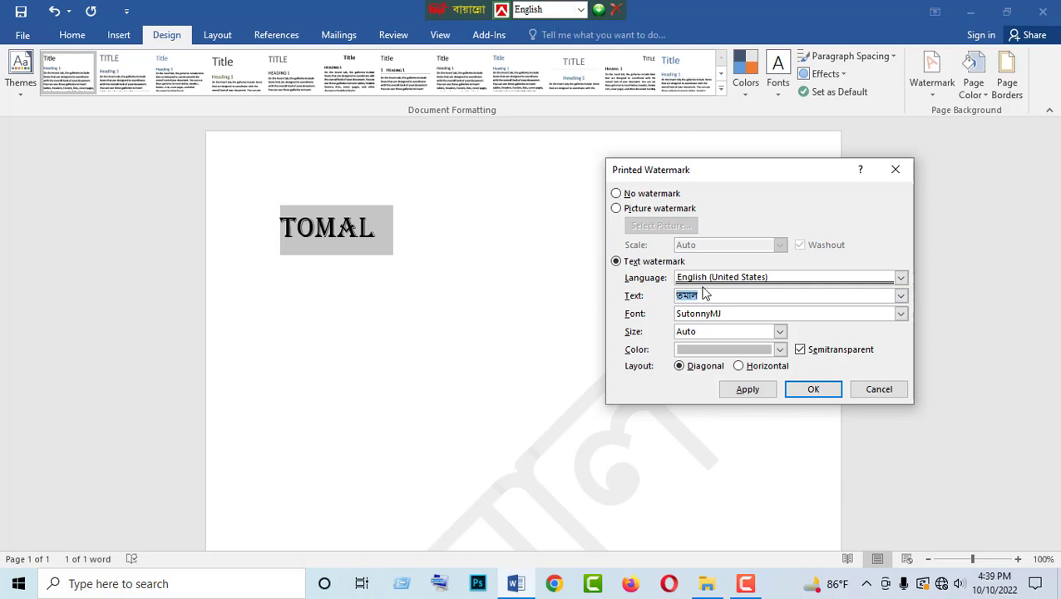
pyautogui.press('BackSpace')
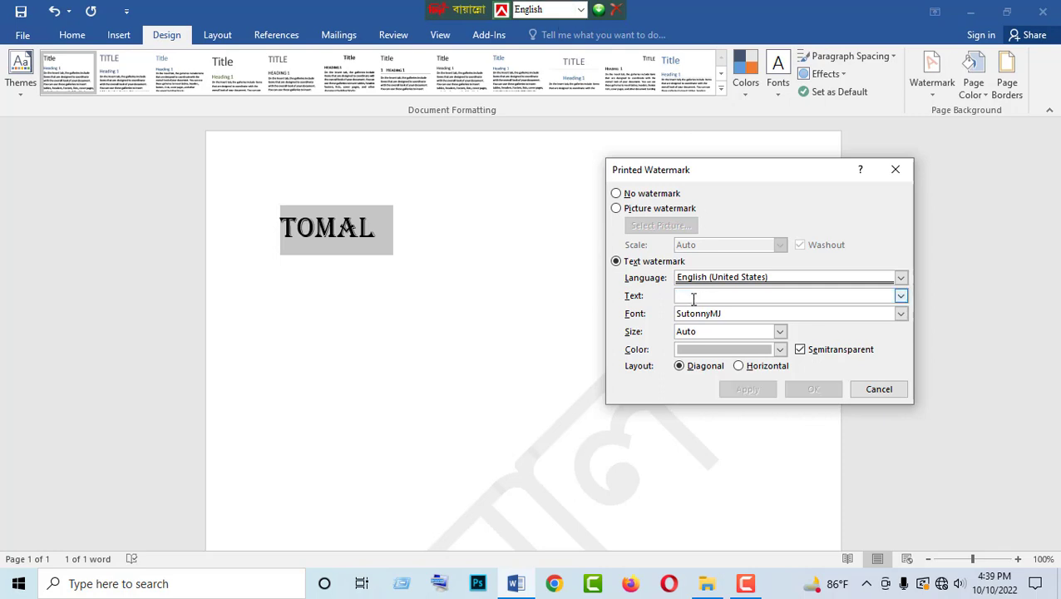
# - With Bijoy Classic selected, type the name in Bijoy encoding into the watermark text box
pyautogui.click(581, 9)
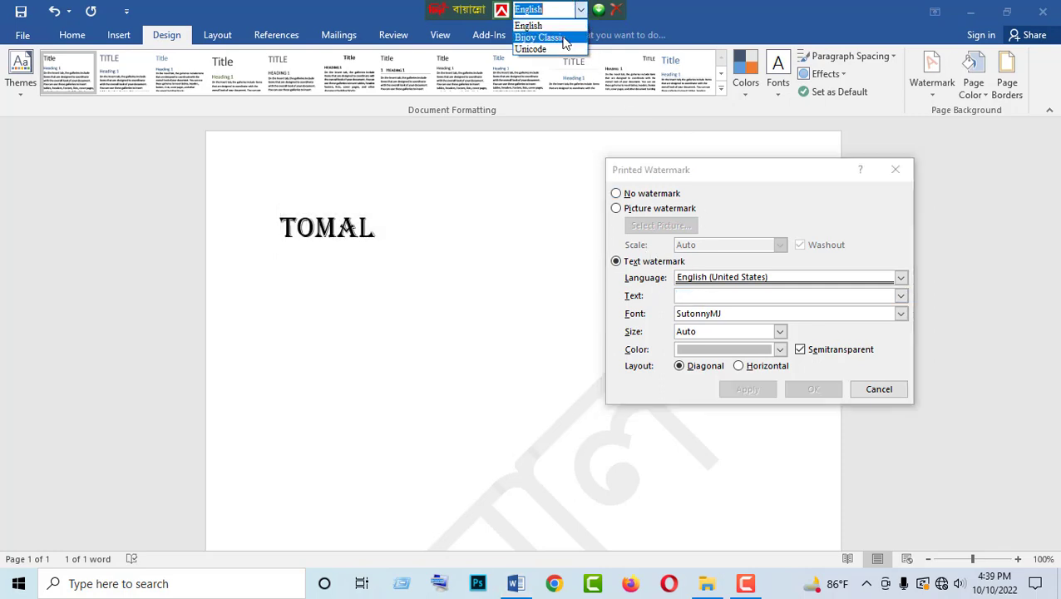
pyautogui.click(540, 37)
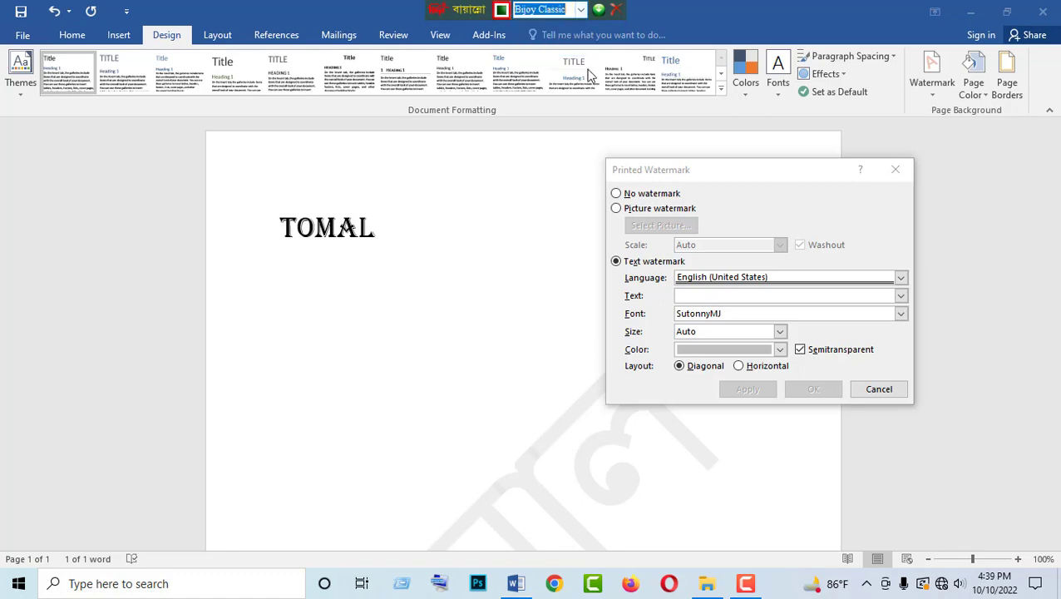
pyautogui.click(699, 296)
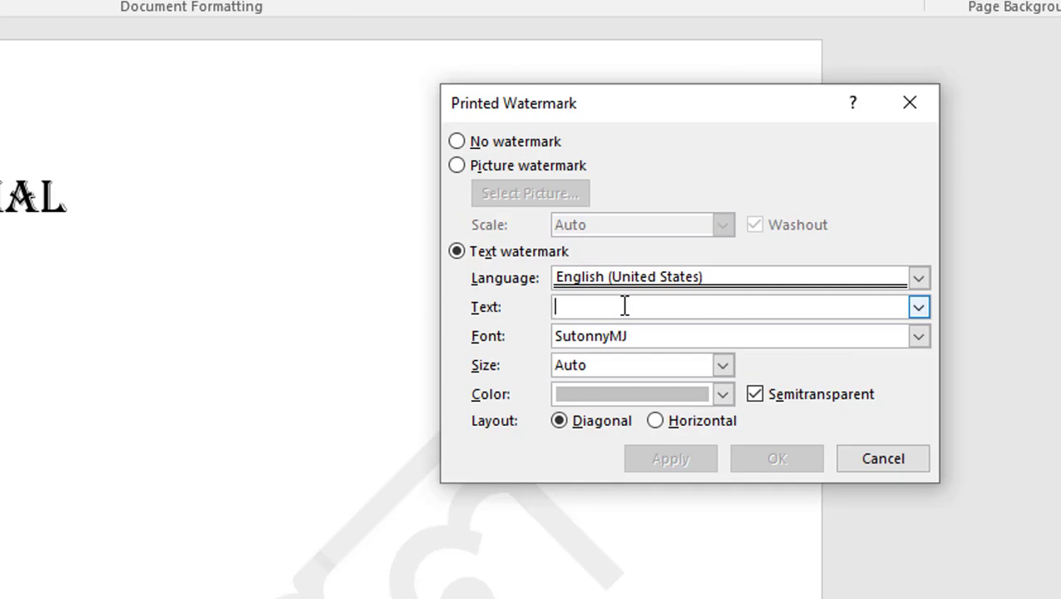
pyautogui.write('Z')
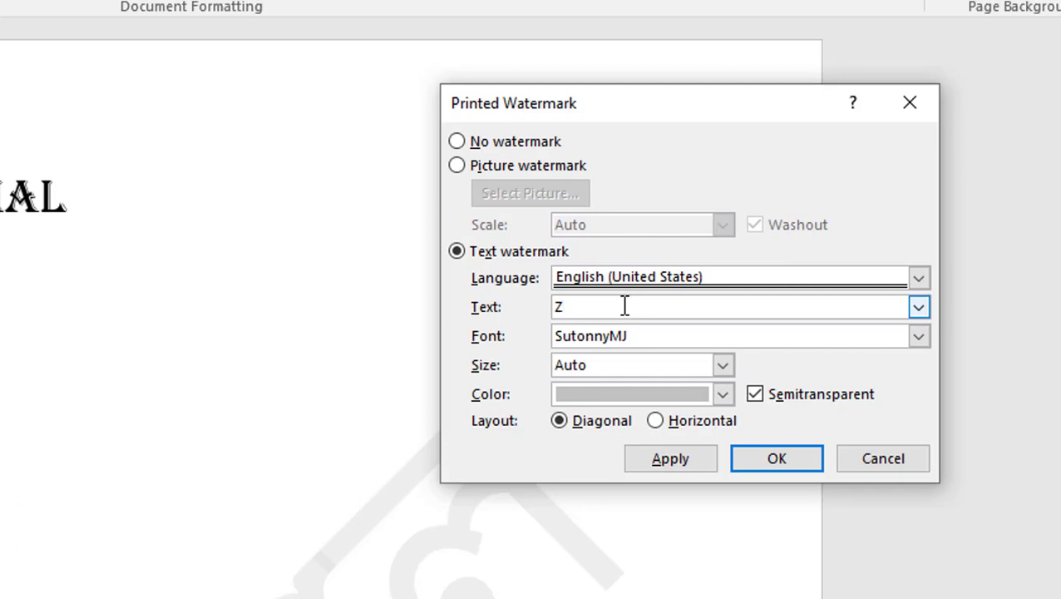
pyautogui.press('BackSpace')
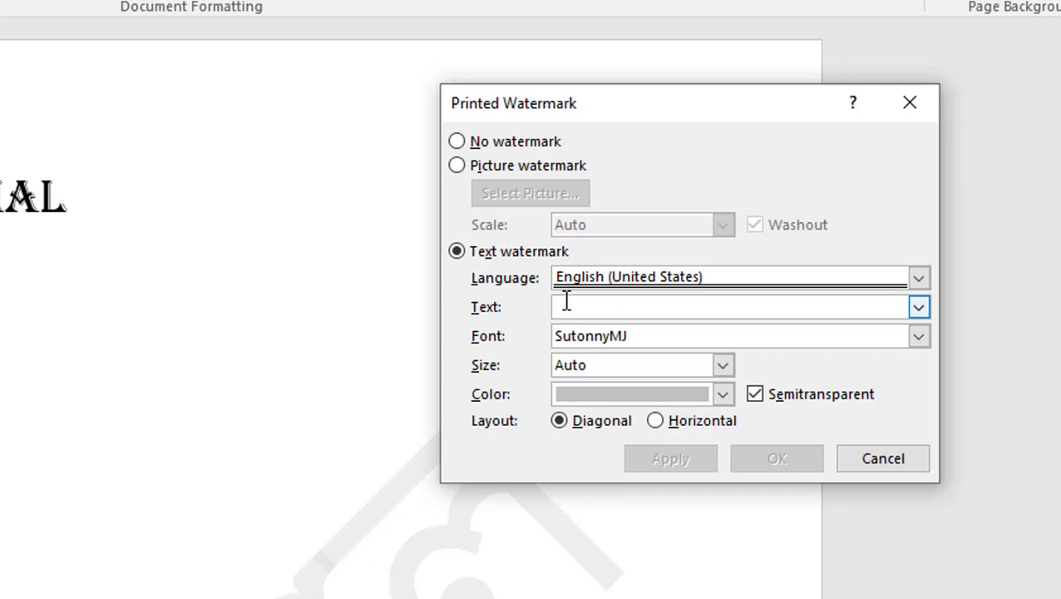
pyautogui.write('Zgvj')
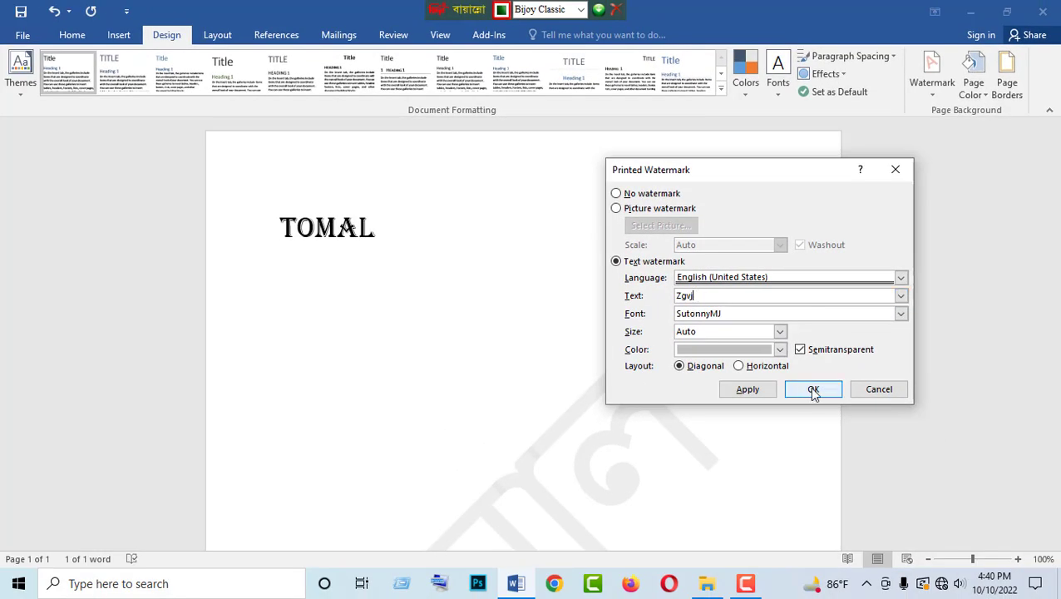
pyautogui.click(814, 391)
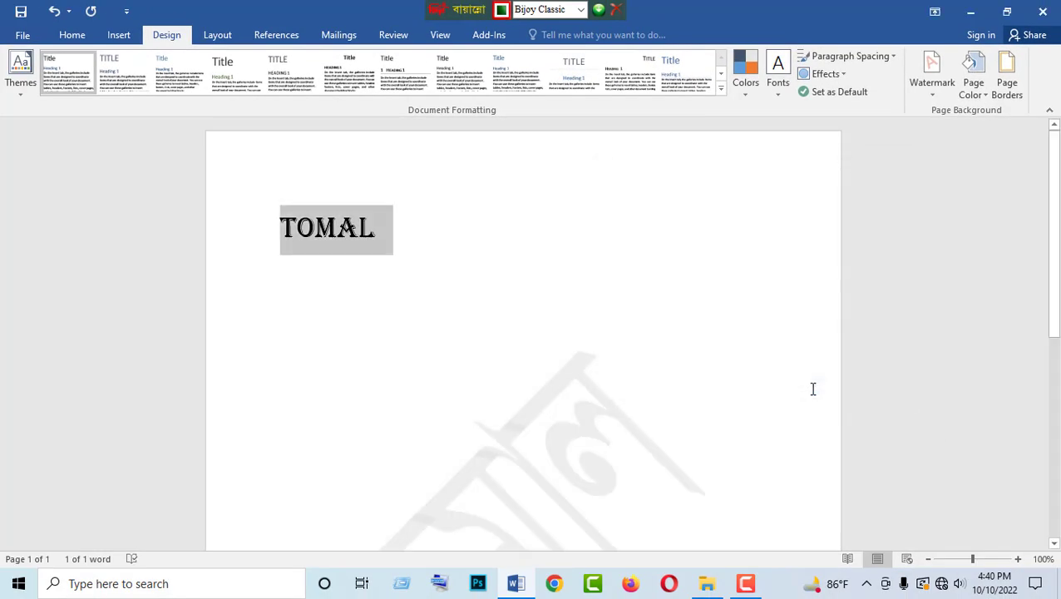
pyautogui.scroll(-5, 874, 355)
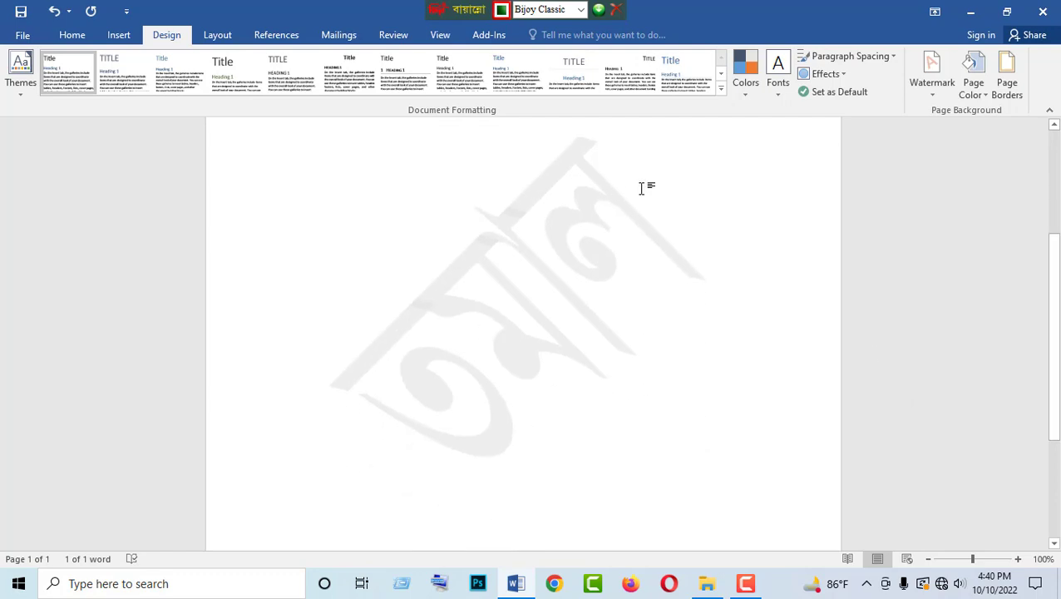
pyautogui.scroll(1, 1056, 314)
pyautogui.scroll(-1, 1056, 314)
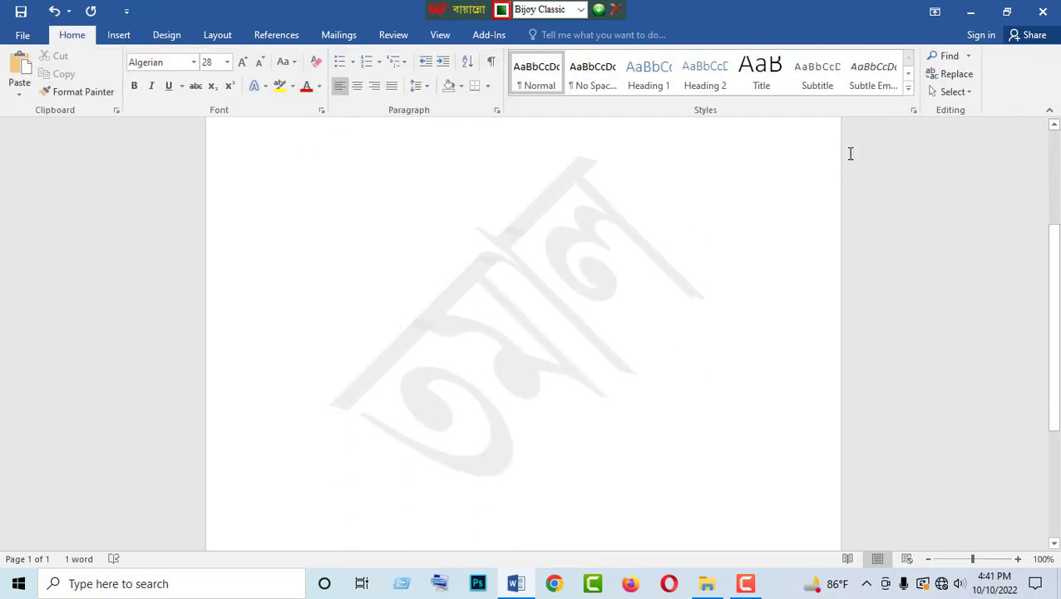
pyautogui.click(165, 37)
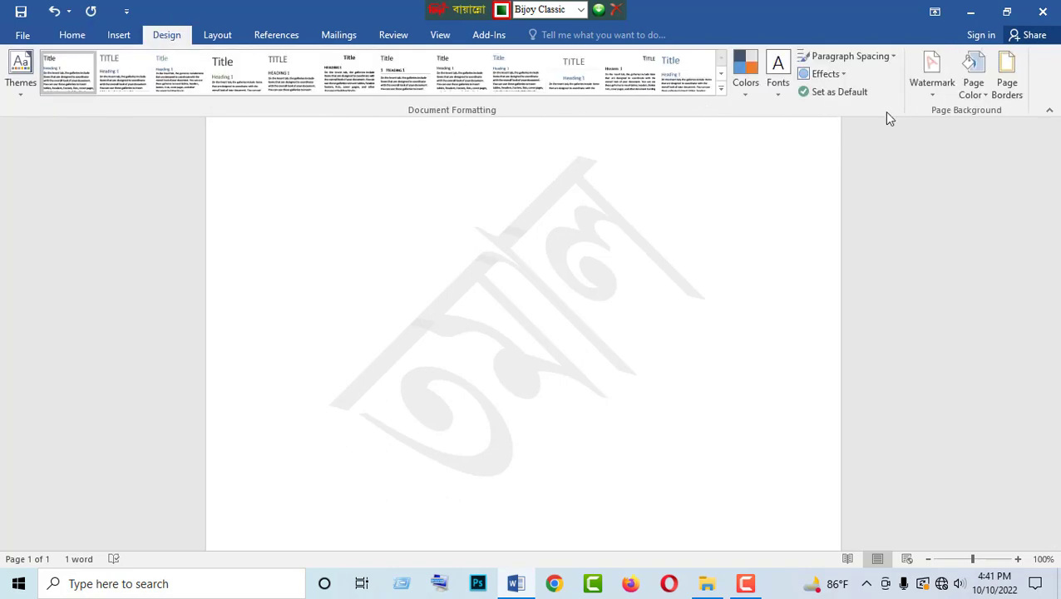
pyautogui.click(930, 90)
pyautogui.click(799, 427)
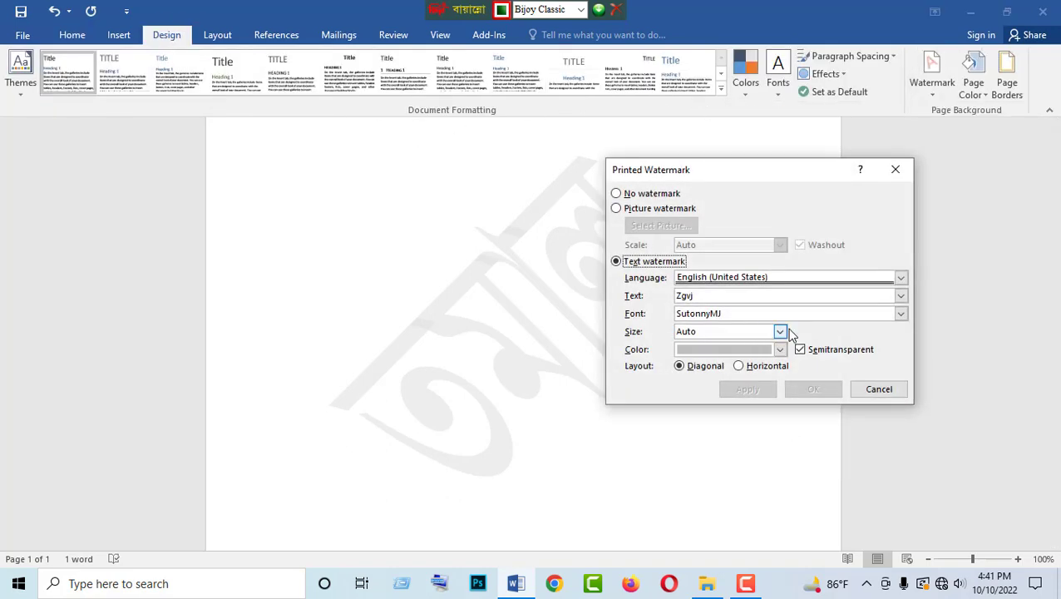
pyautogui.click(900, 313)
pyautogui.moveTo(901, 350)
pyautogui.mouseDown()
pyautogui.moveTo(903, 381)
pyautogui.moveTo(903, 332)
pyautogui.mouseUp()
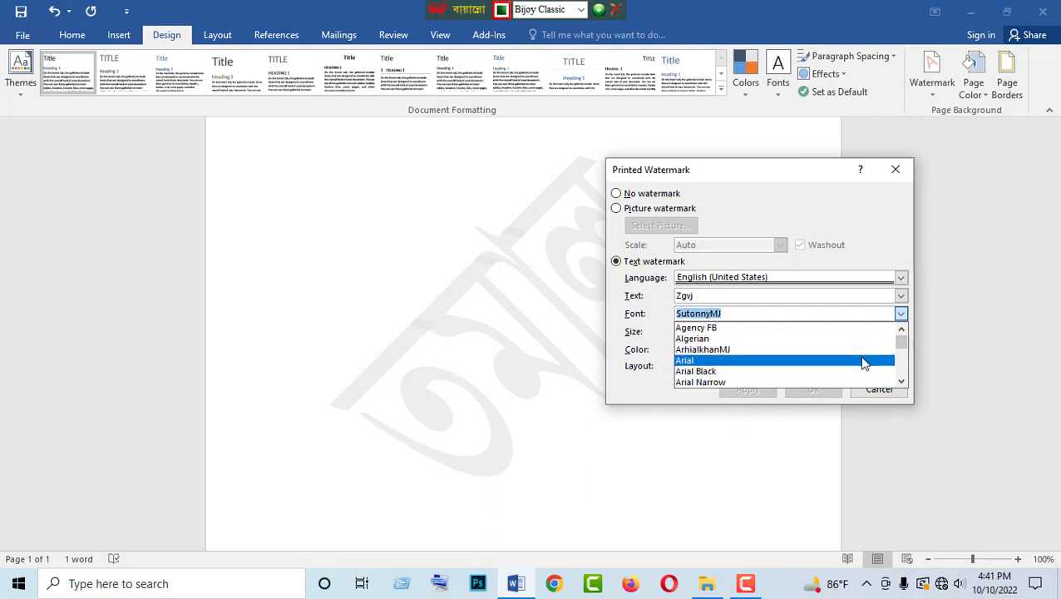
pyautogui.click(903, 314)
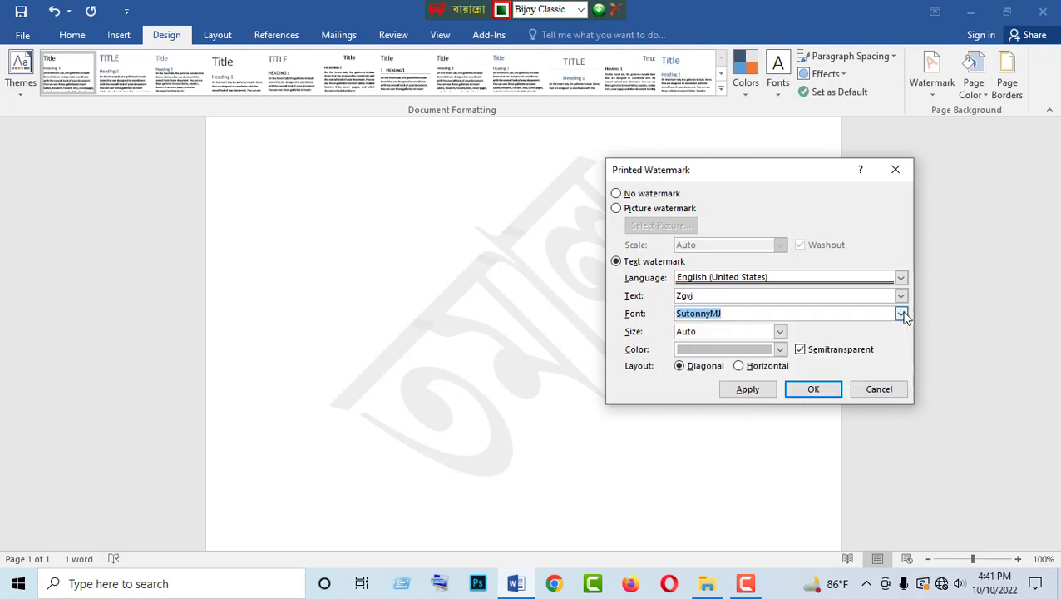
pyautogui.click(907, 181)
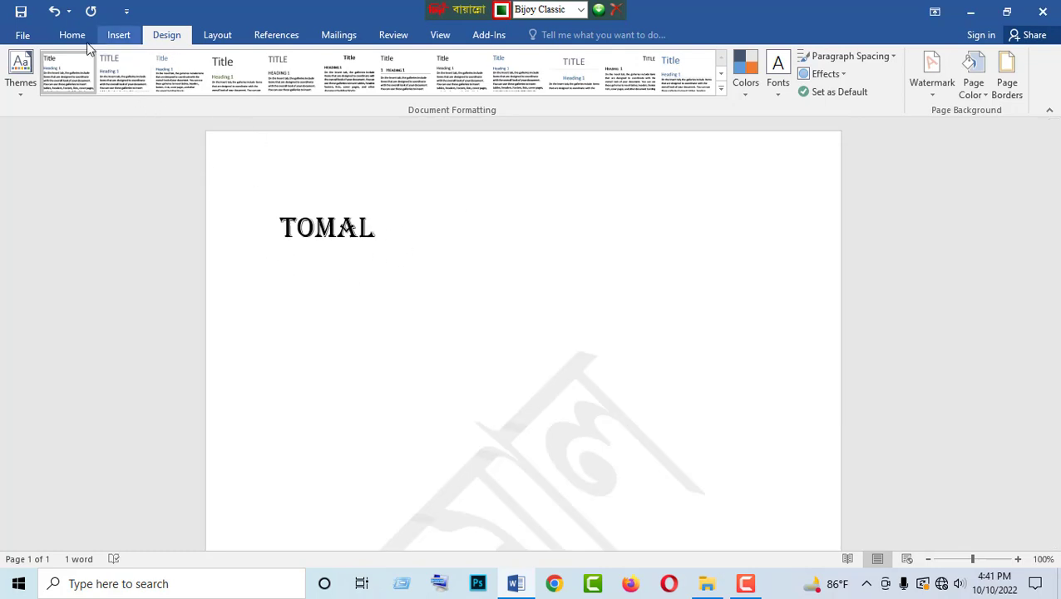
# - Type the Bengali name on a new line below the heading and set it in ArhialkhanMJ
pyautogui.click(439, 288)
pyautogui.hotkey('ctrl', 'alt', 'b')
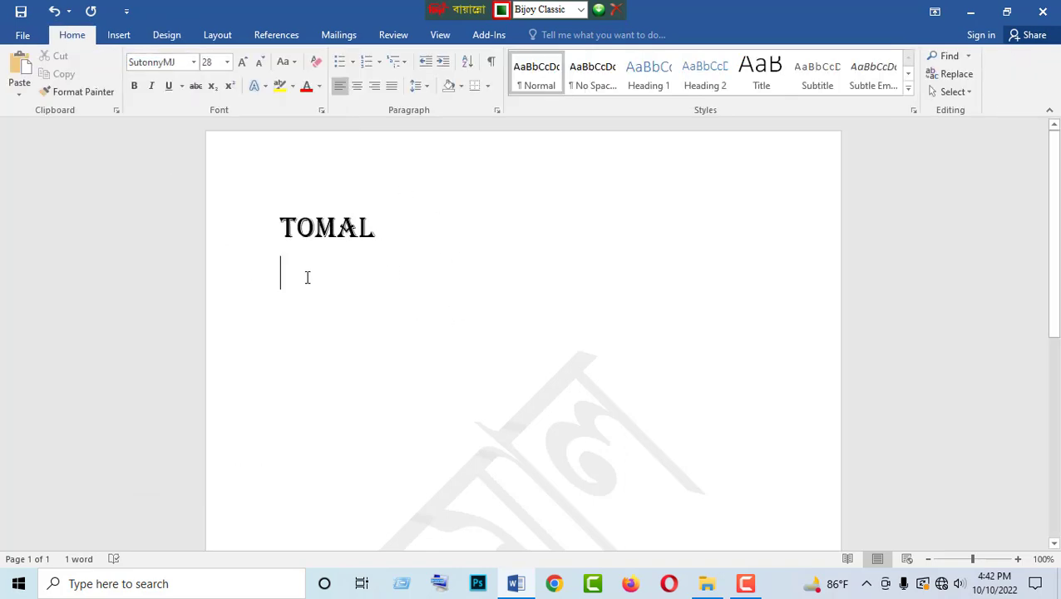
pyautogui.write('kmfv')
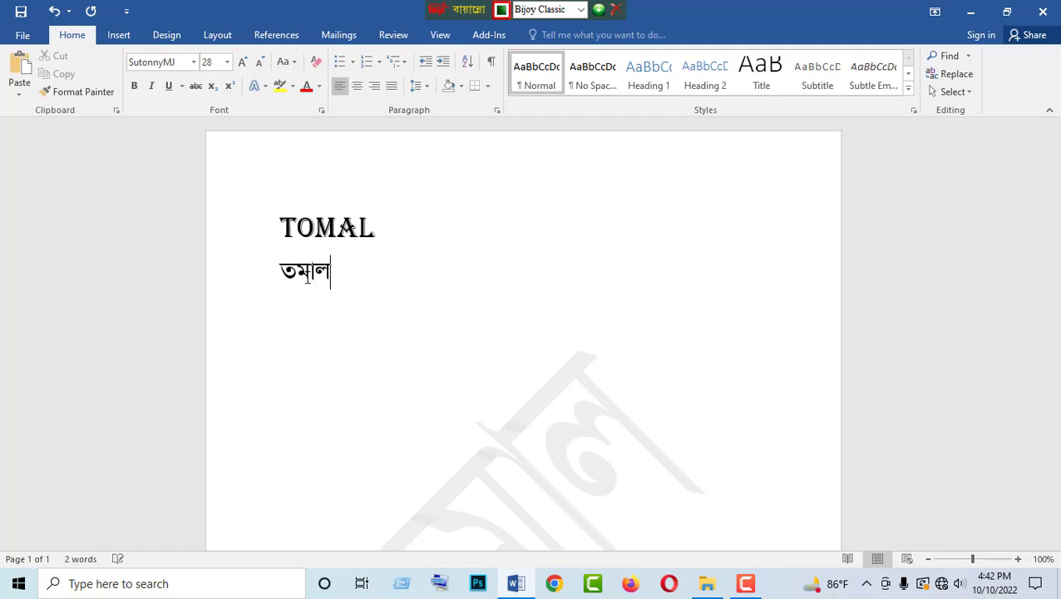
pyautogui.moveTo(346, 275); pyautogui.dragTo(269, 272)
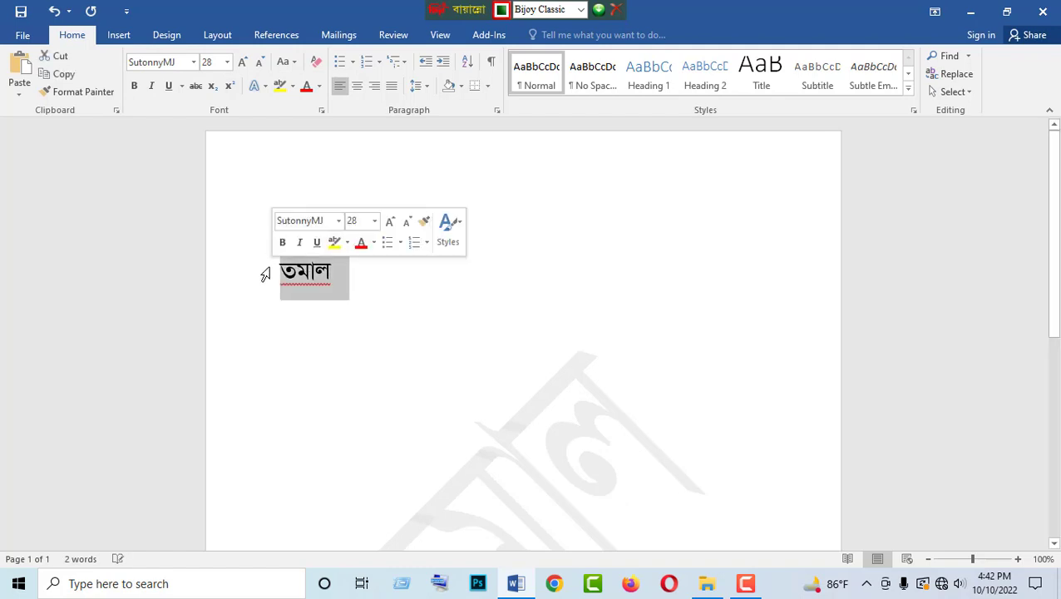
pyautogui.click(192, 64)
pyautogui.click(192, 64)
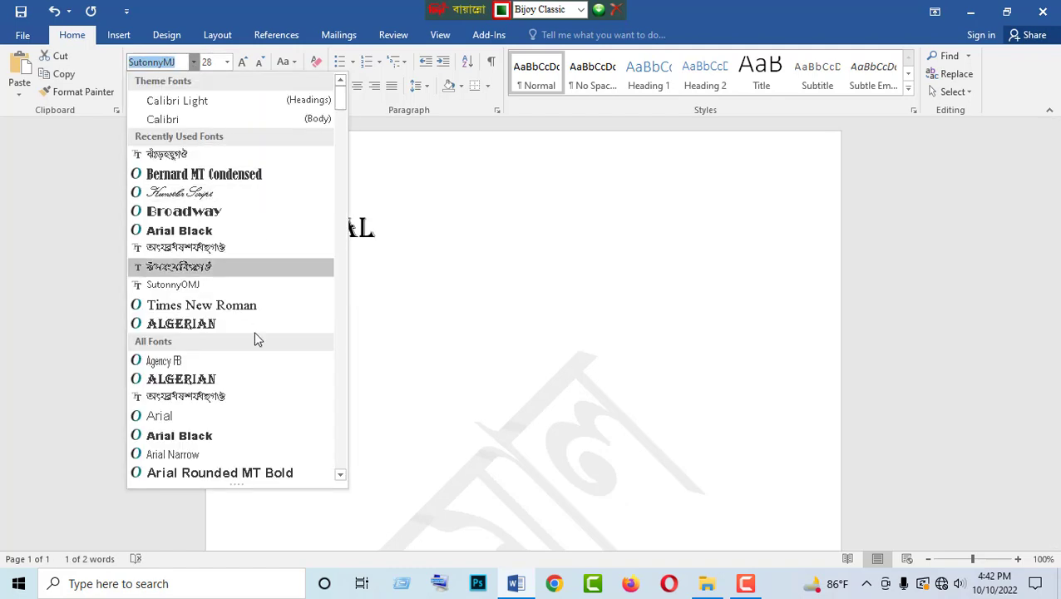
pyautogui.click(200, 398)
pyautogui.click(335, 267)
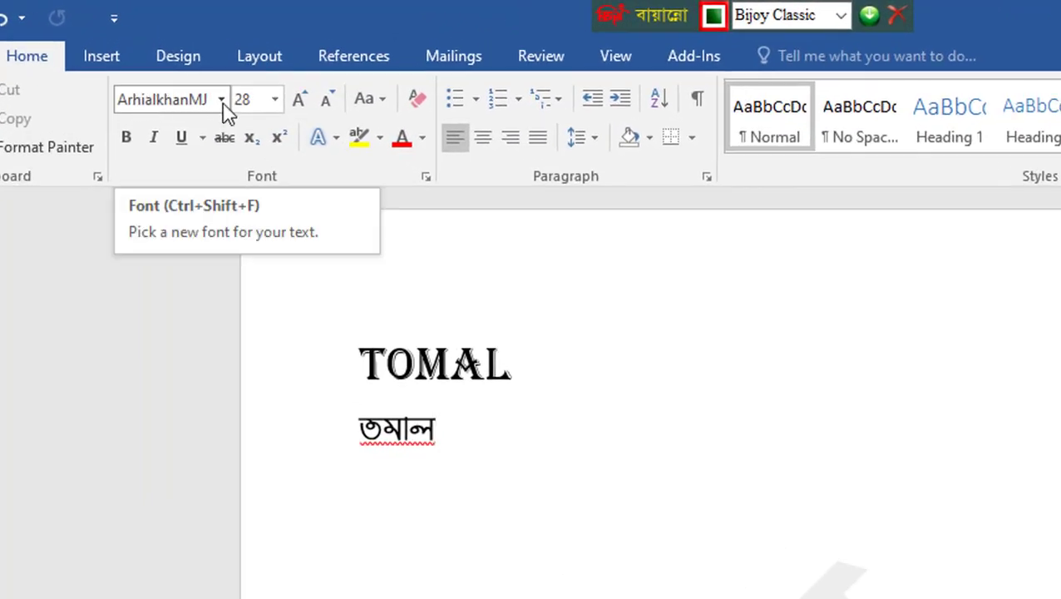
# - Copy the font name ArhialkhanMJ from the Font Name box
pyautogui.click(223, 100)
pyautogui.click(221, 104)
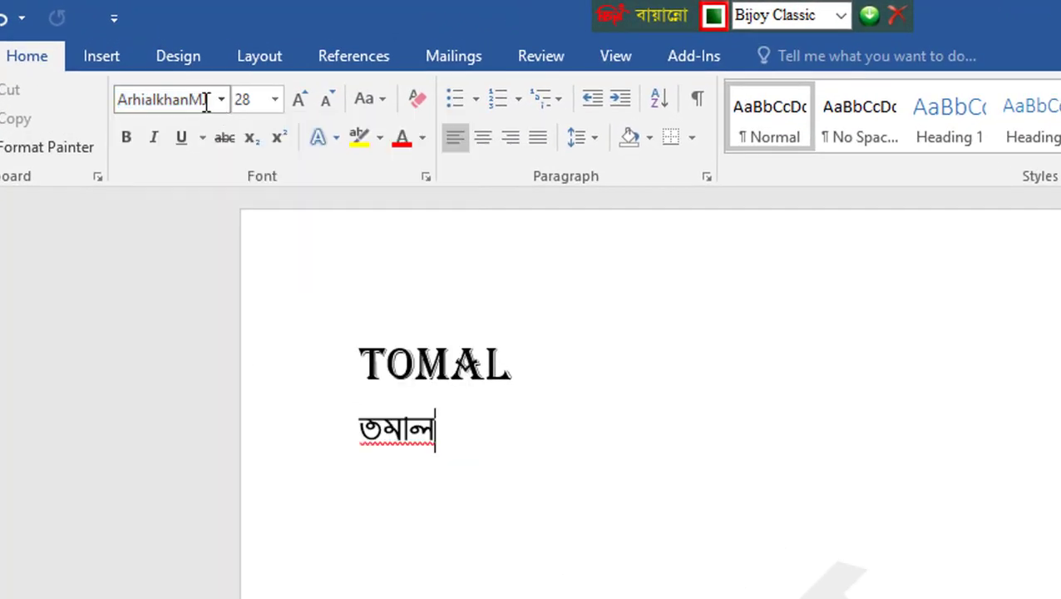
pyautogui.click(204, 100)
pyautogui.rightClick(183, 97)
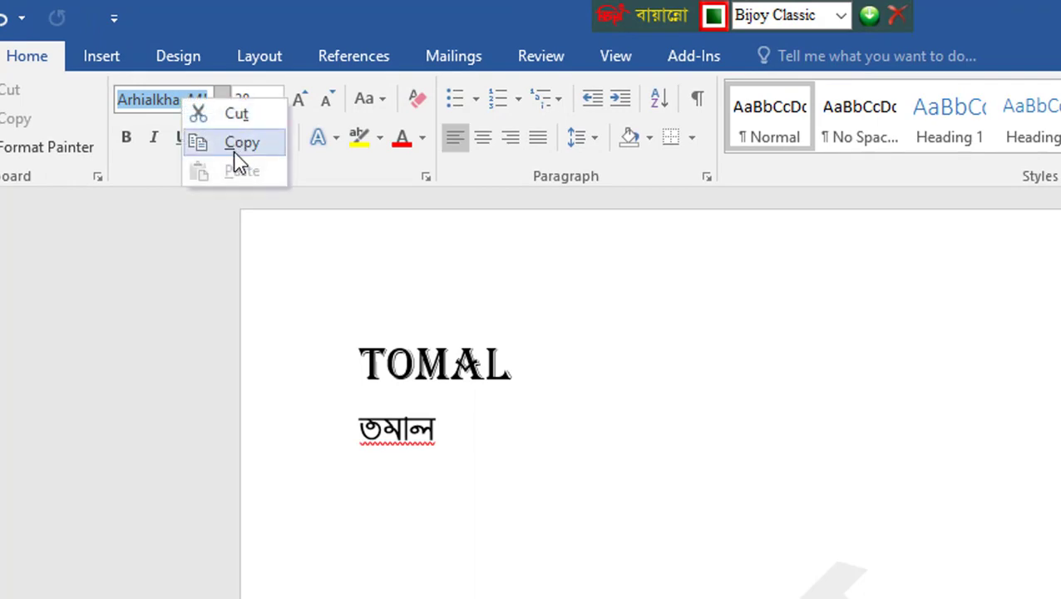
pyautogui.click(238, 143)
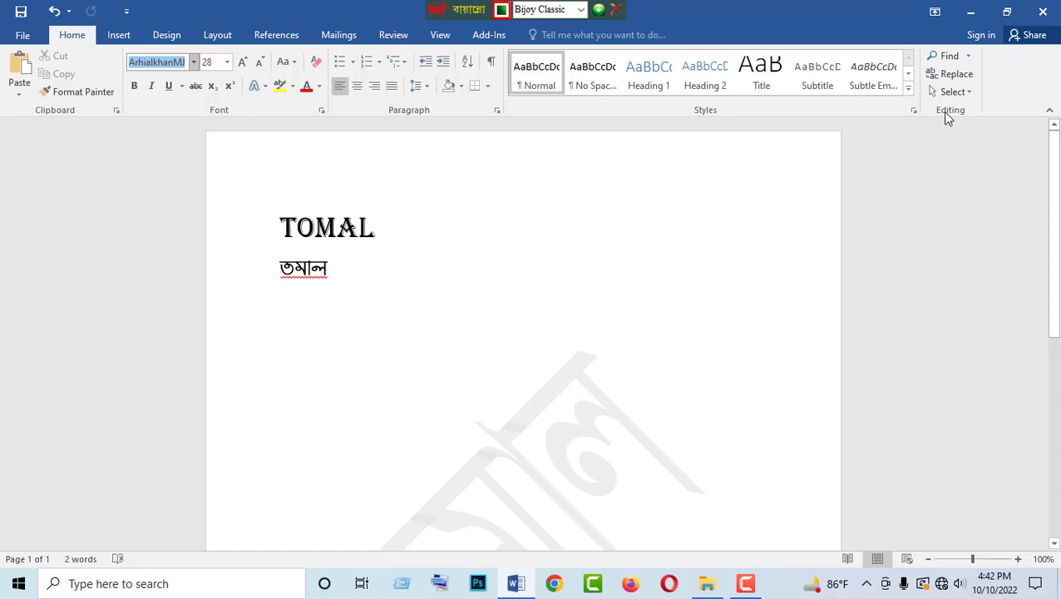
# - Replace the custom text watermark's SutonnyMJ font with the pasted ArhialkhanMJ and apply it
pyautogui.click(170, 37)
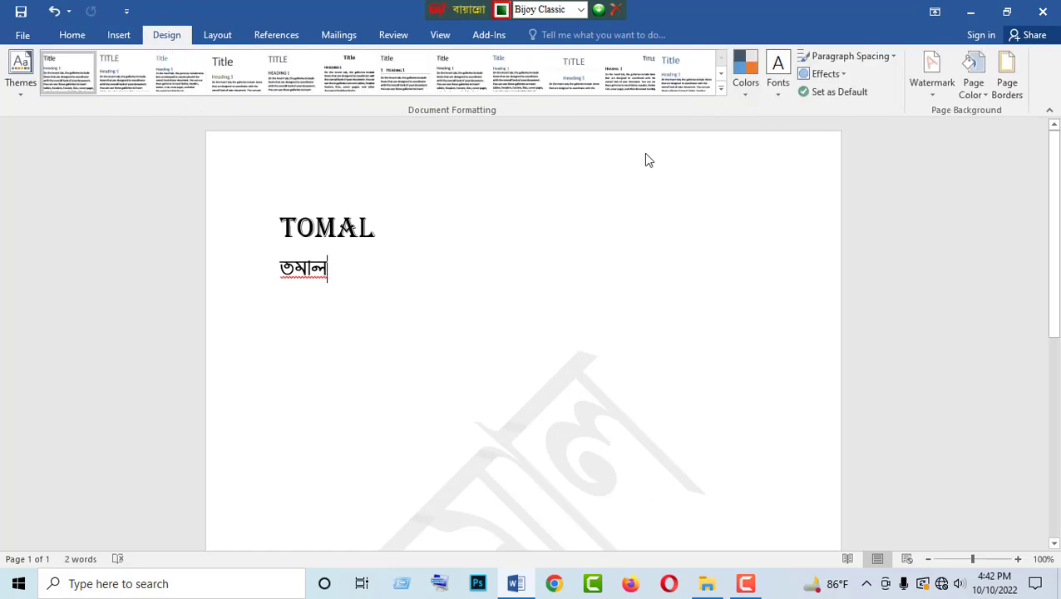
pyautogui.click(933, 94)
pyautogui.click(792, 425)
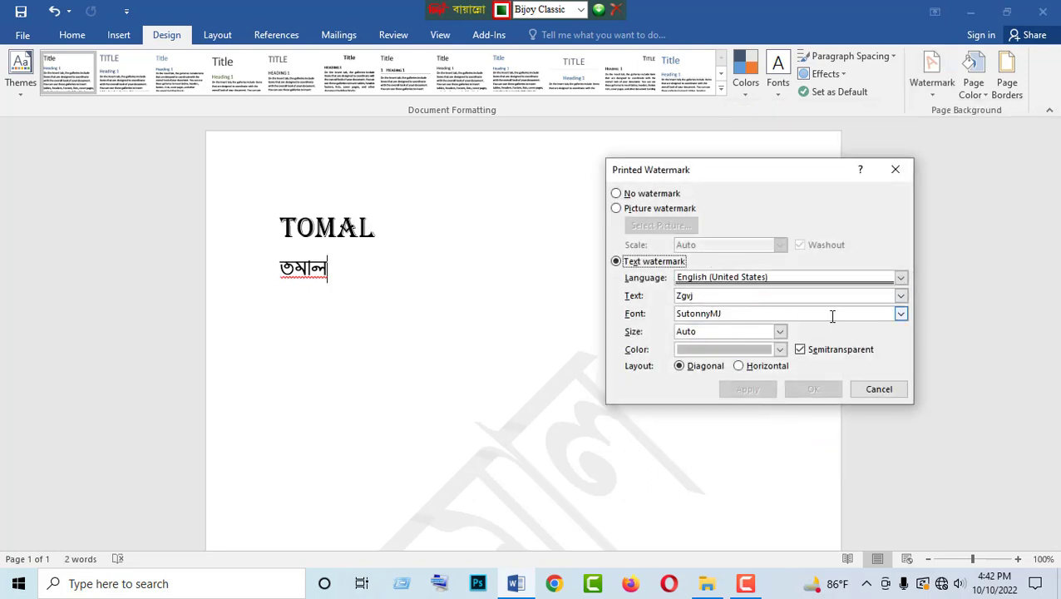
pyautogui.moveTo(770, 313); pyautogui.dragTo(645, 318)
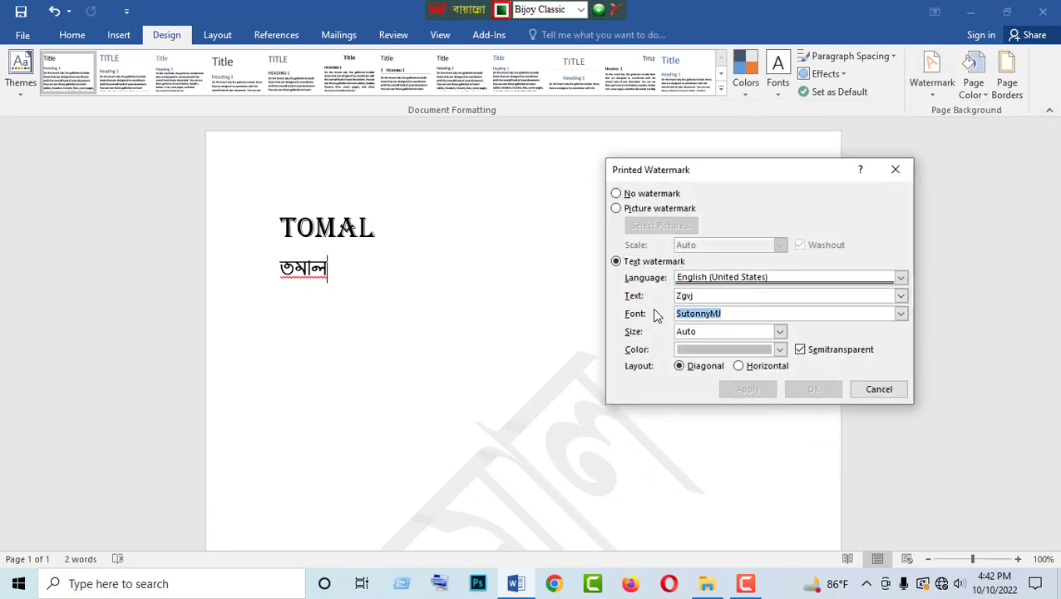
pyautogui.hotkey('ctrl', 'v')
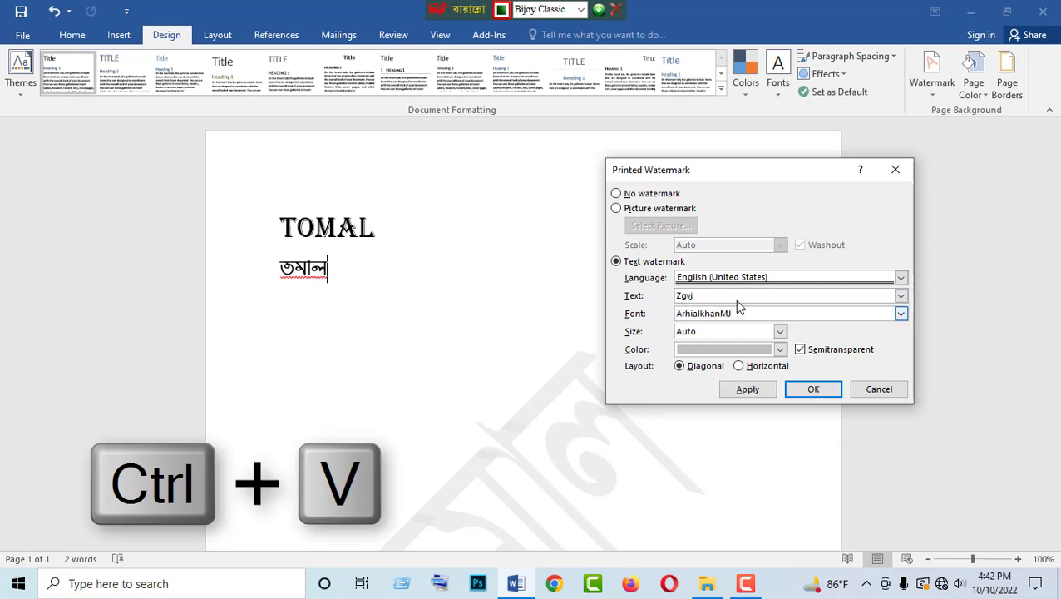
pyautogui.click(902, 314)
pyautogui.click(901, 315)
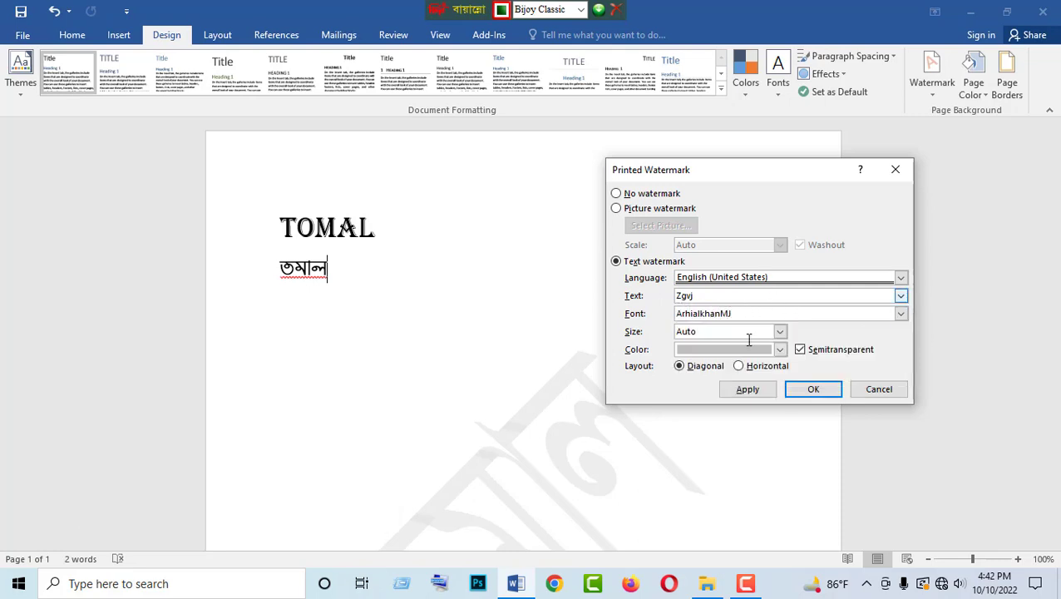
pyautogui.click(807, 392)
# - Scroll the page to check the ArhialkhanMJ watermark, then return to the Home tab
pyautogui.scroll(-3, 749, 375)
pyautogui.scroll(-2, 427, 450)
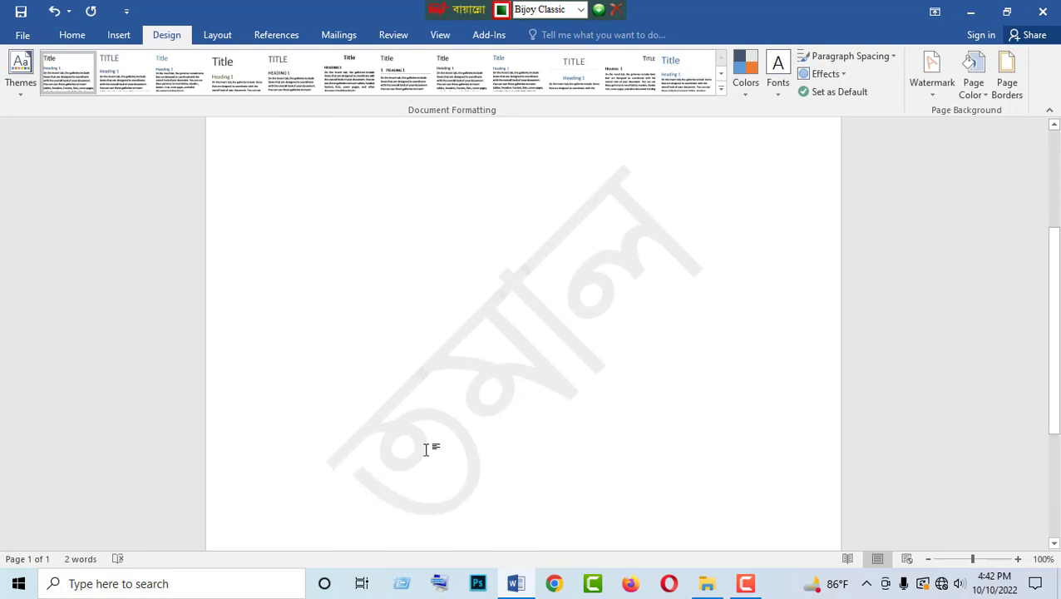
pyautogui.scroll(5, 1007, 254)
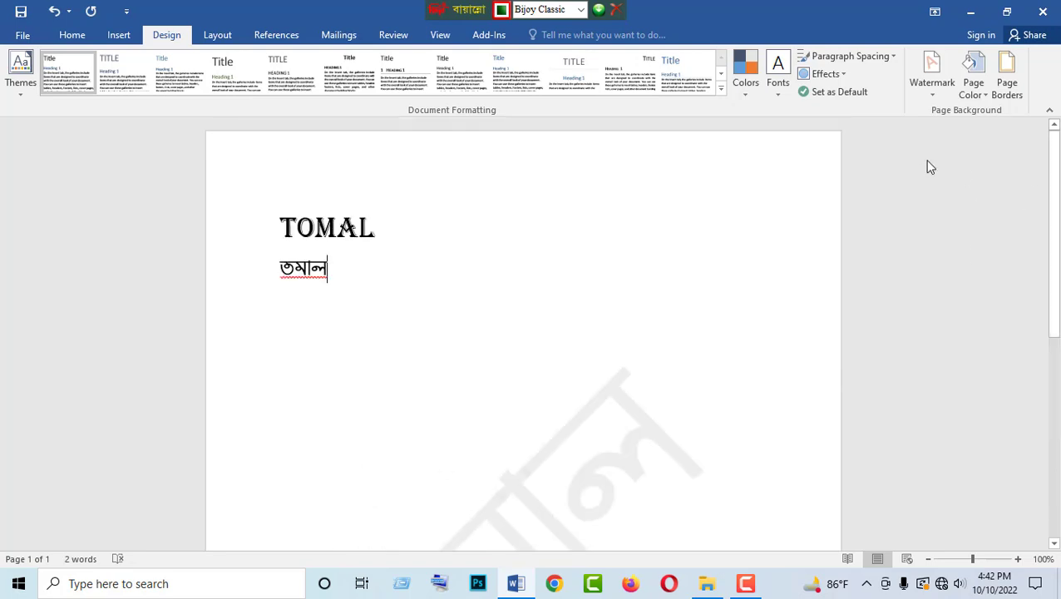
pyautogui.click(72, 35)
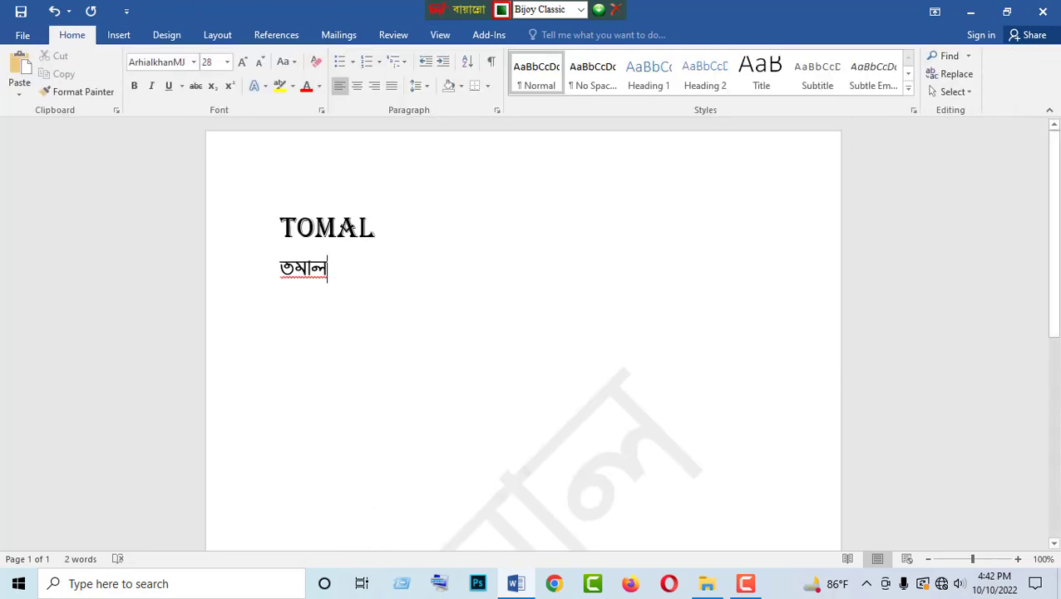
# - Check the watermark text Zgvj in Custom Watermark, cancel without changes, and reopen the Watermark list
pyautogui.scroll(-1, 584, 380)
pyautogui.scroll(-2, 585, 380)
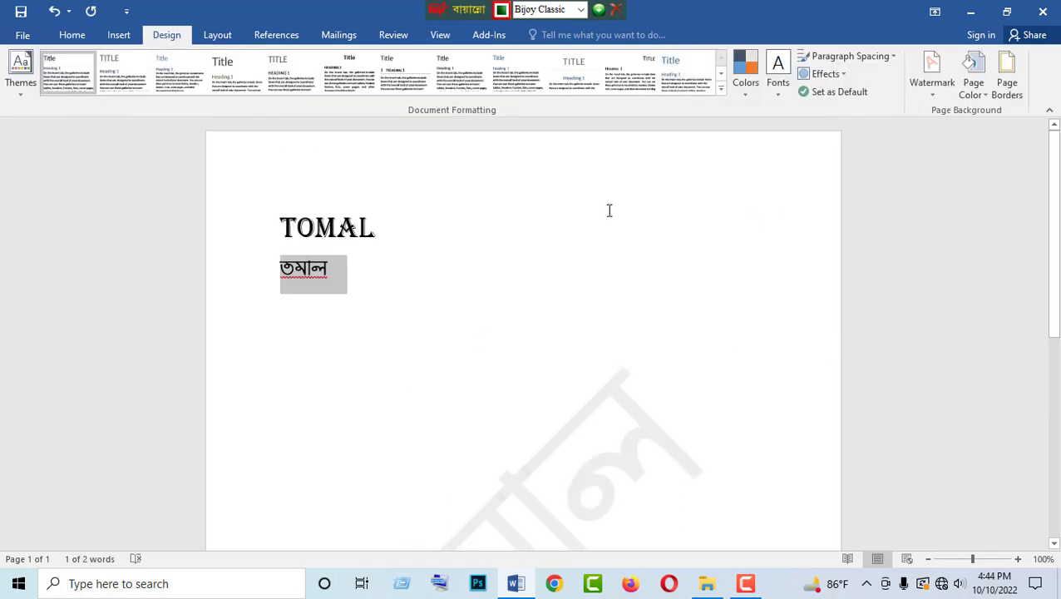
pyautogui.click(932, 93)
pyautogui.click(795, 425)
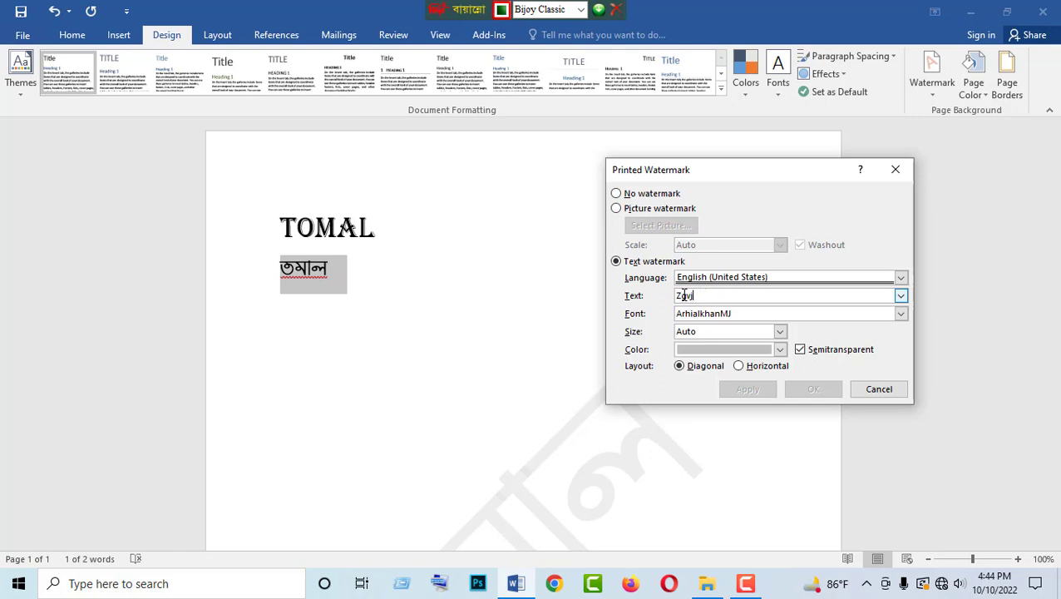
pyautogui.doubleClick(683, 295)
pyautogui.click(872, 389)
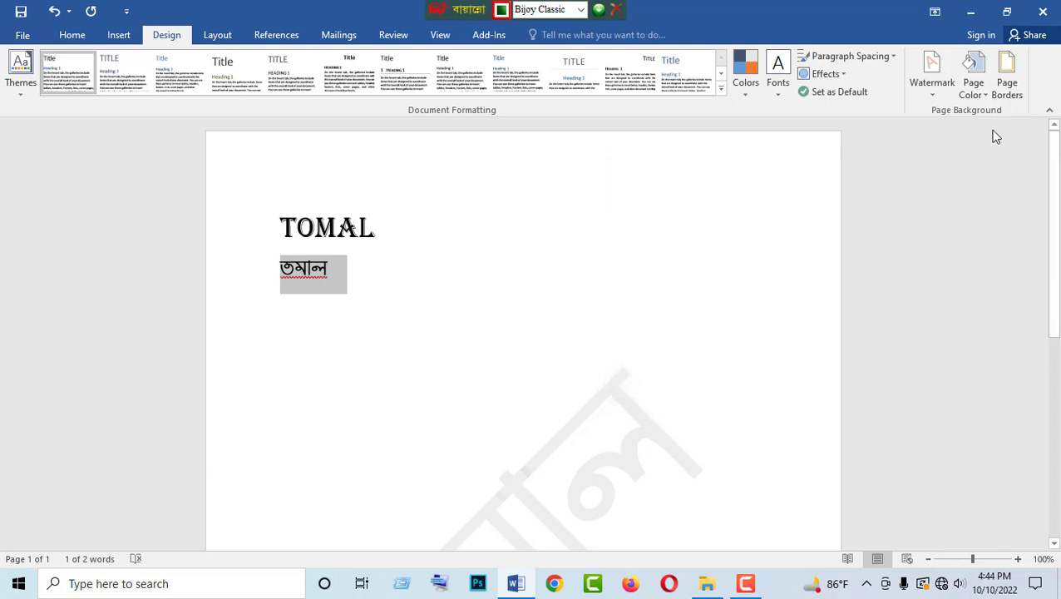
pyautogui.click(932, 92)
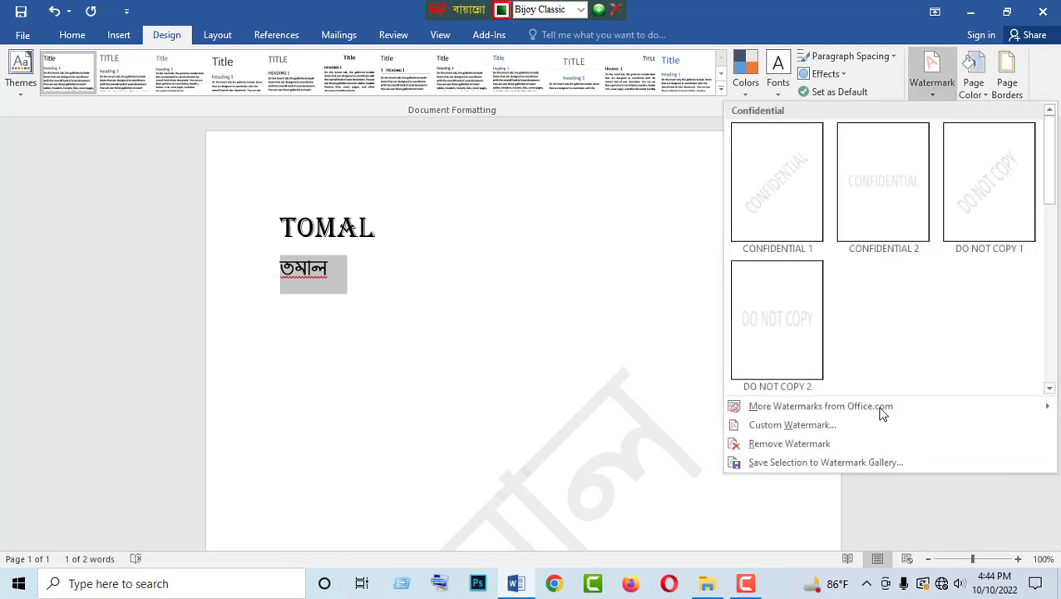
# - Remove the তমাল text watermark from the page
pyautogui.click(804, 446)
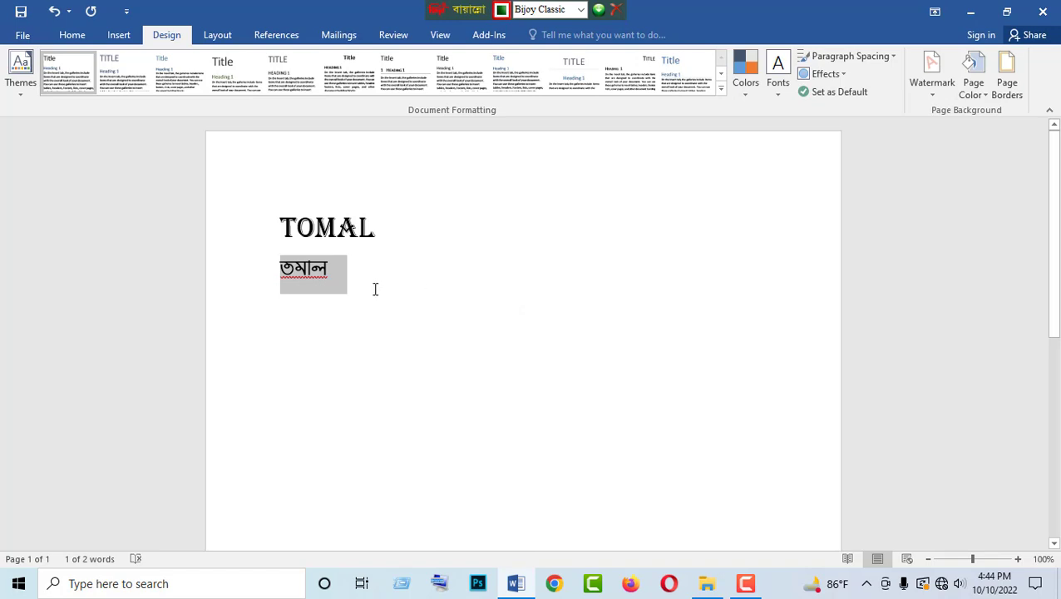
pyautogui.click(338, 277)
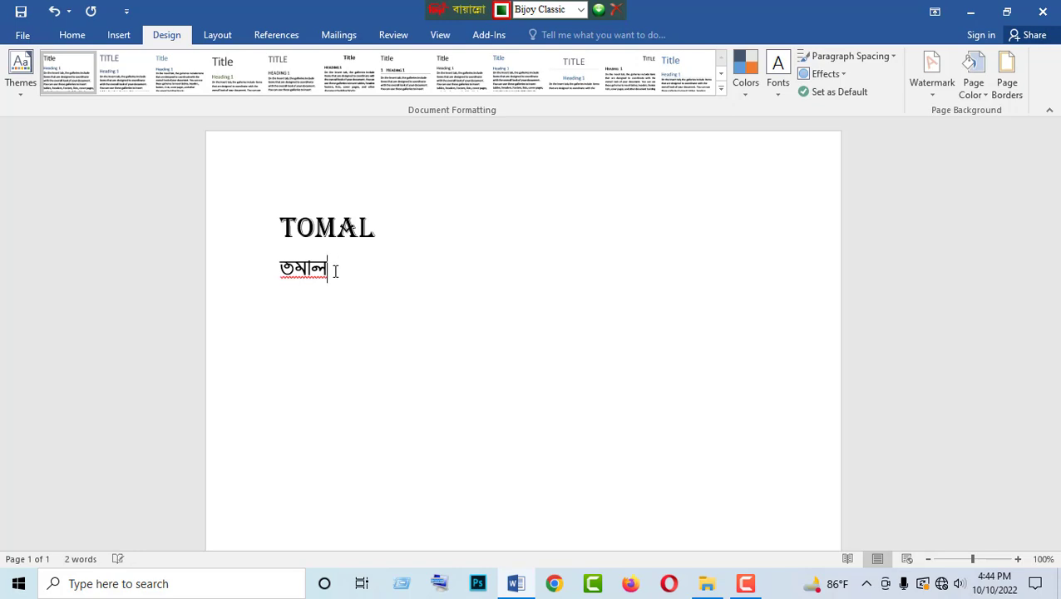
pyautogui.click(932, 87)
pyautogui.click(926, 90)
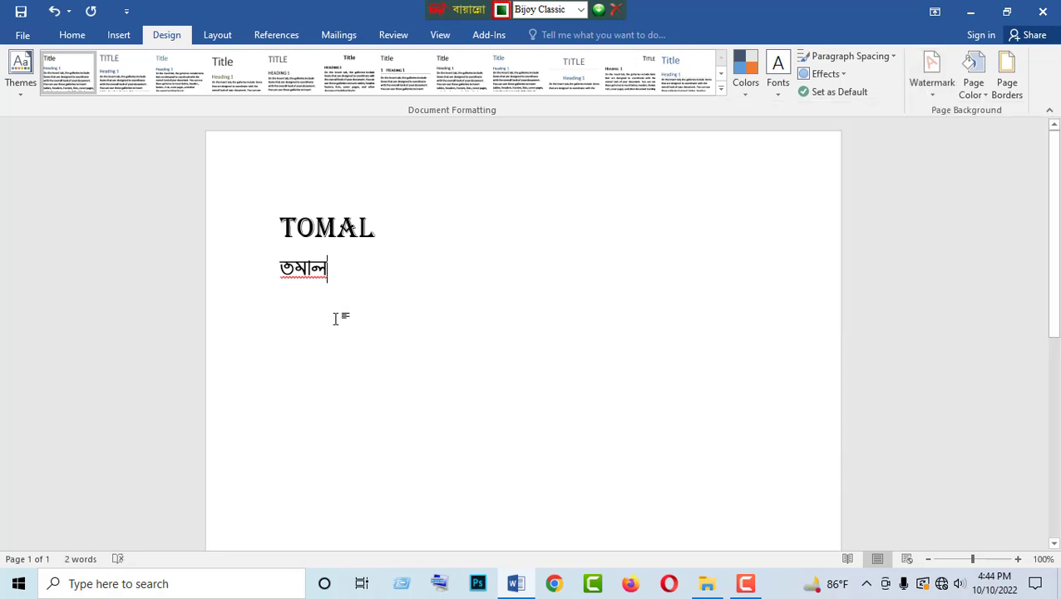
# - Copy the Bengali word তমাল from the page
pyautogui.moveTo(334, 267); pyautogui.dragTo(265, 272)
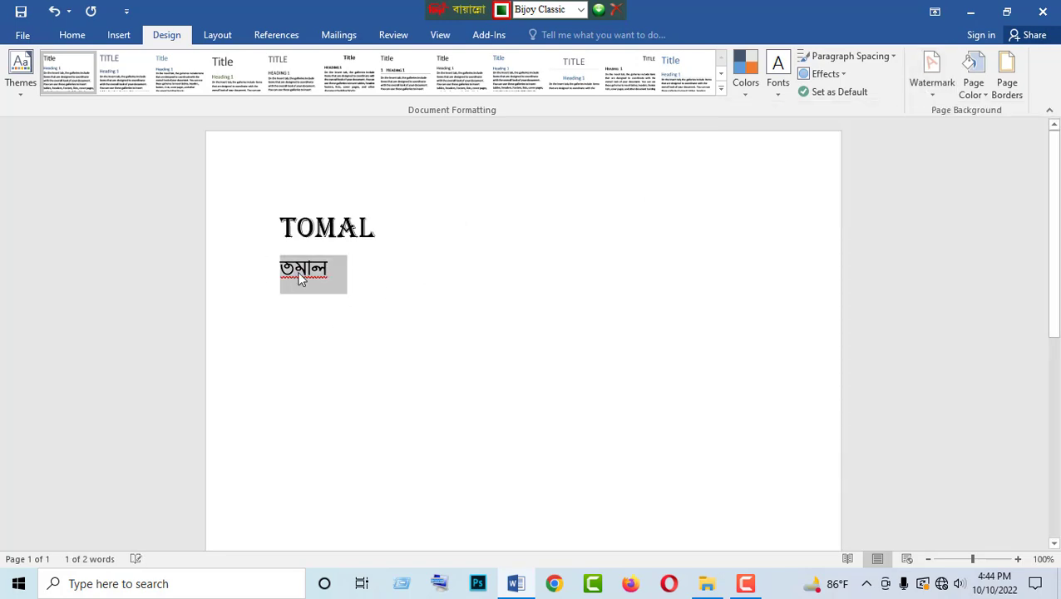
pyautogui.rightClick(298, 274)
pyautogui.click(339, 304)
pyautogui.click(940, 79)
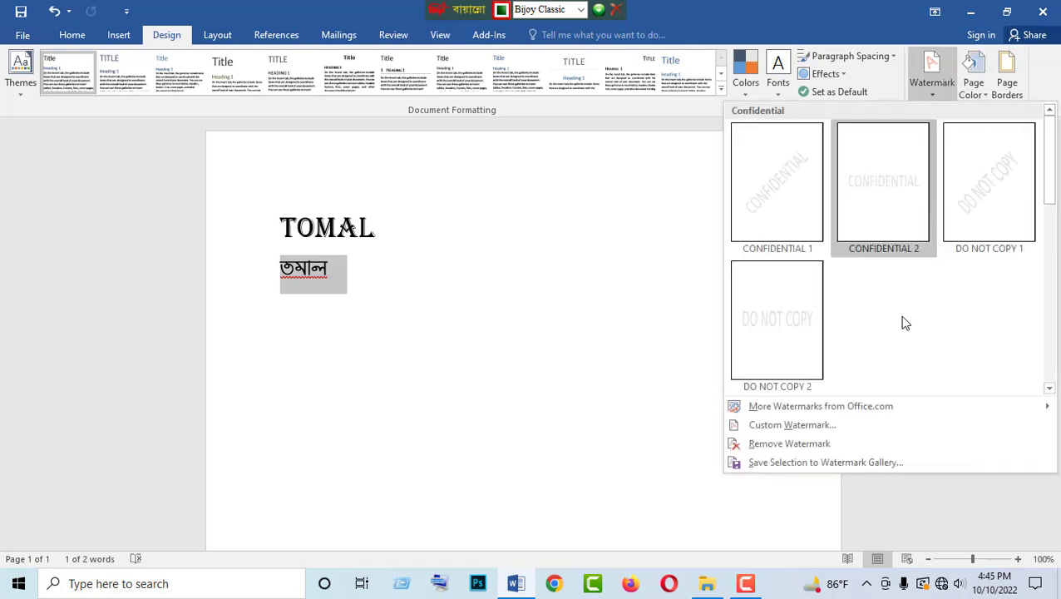
# - Create a custom text watermark with the text Zgvj in place of ASAP
pyautogui.click(786, 425)
pyautogui.click(652, 262)
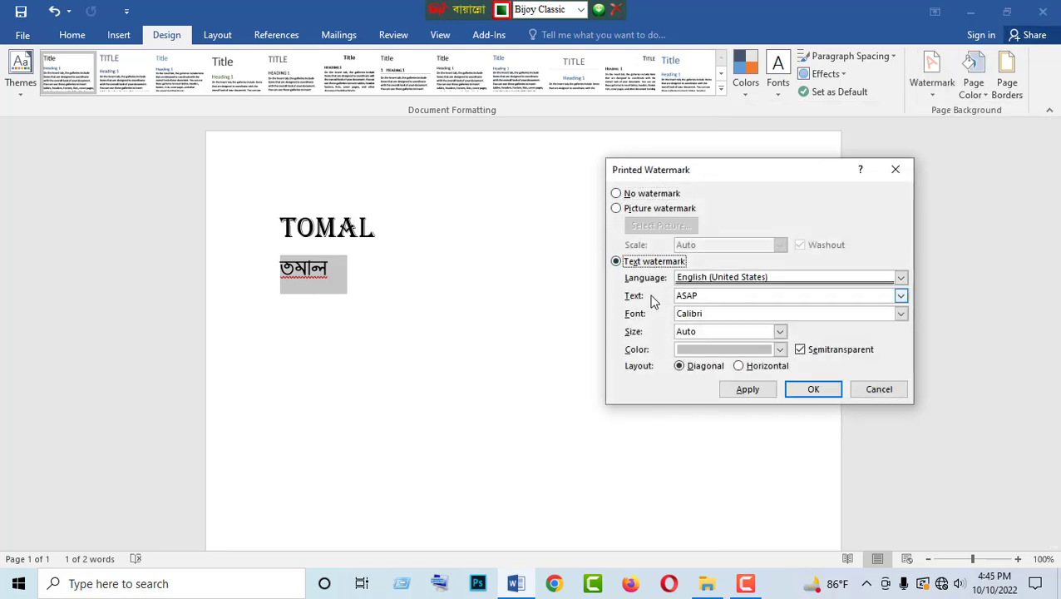
pyautogui.click(702, 296)
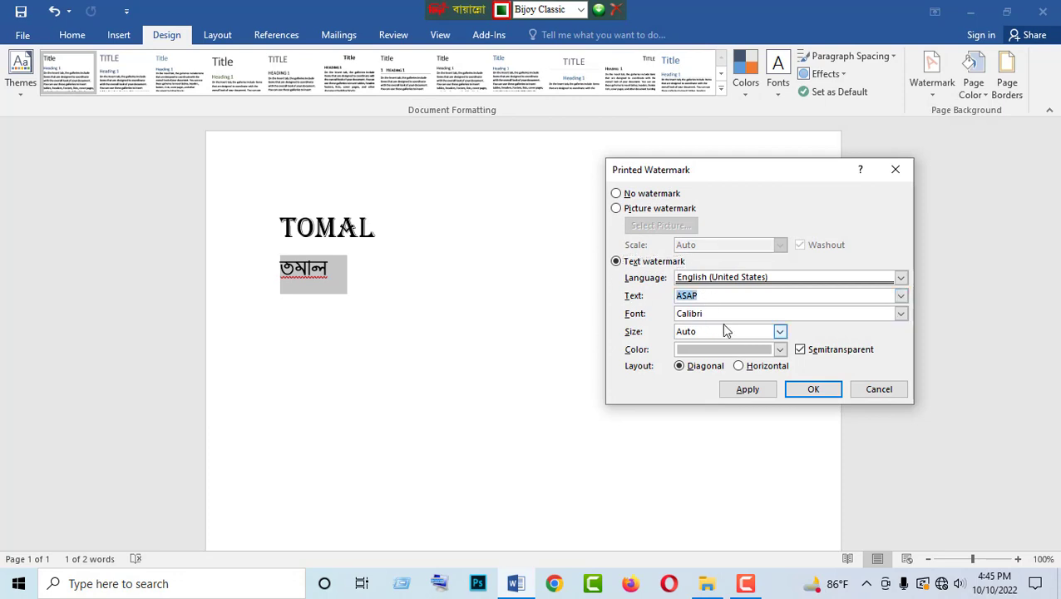
pyautogui.write('Zgvj')
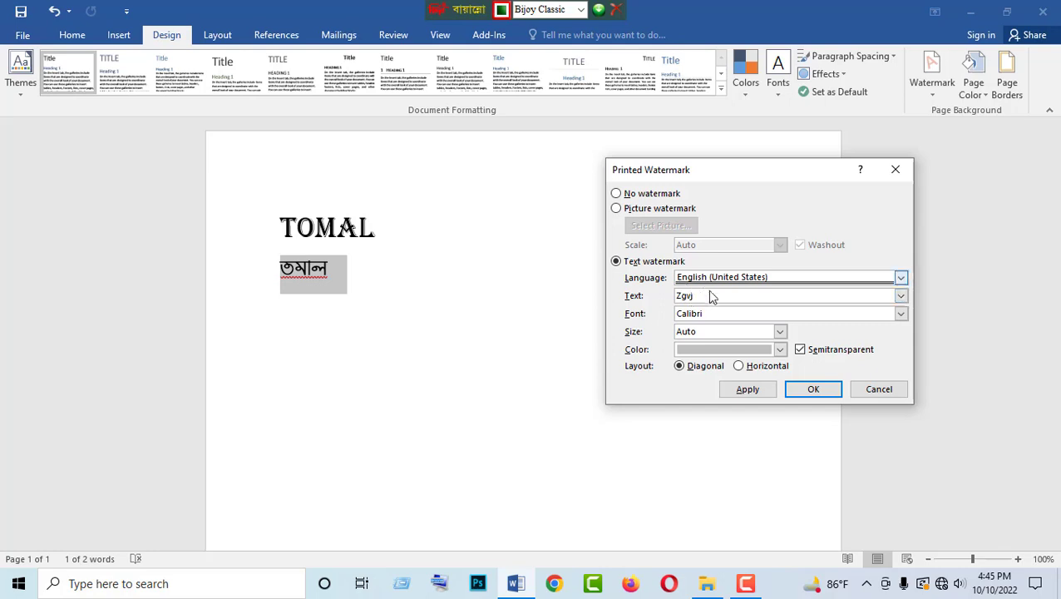
# - Browse the watermark font list and switch the keyboard layout to English
pyautogui.click(901, 315)
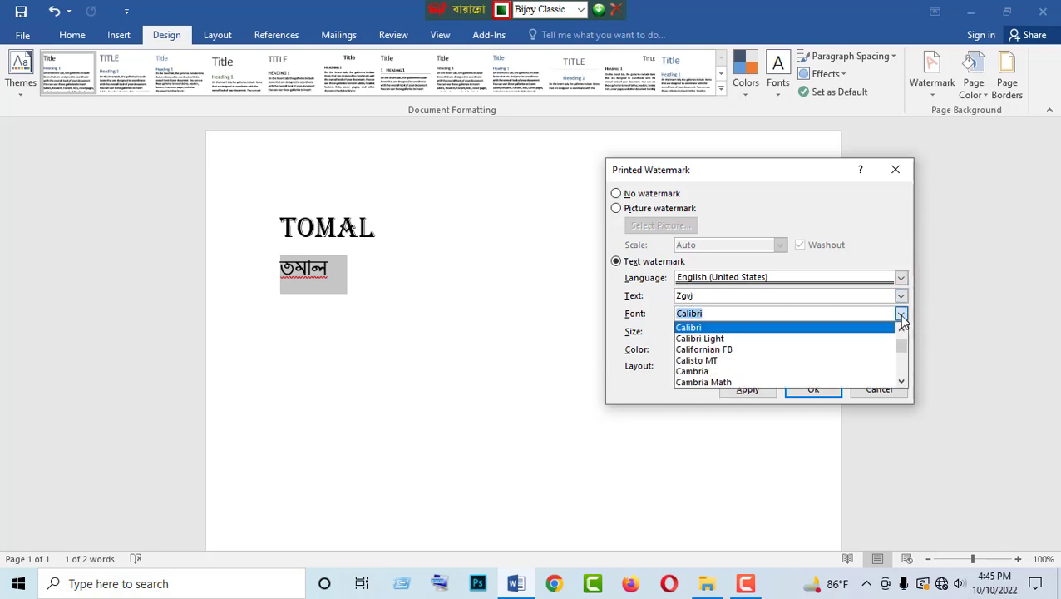
pyautogui.click(762, 316)
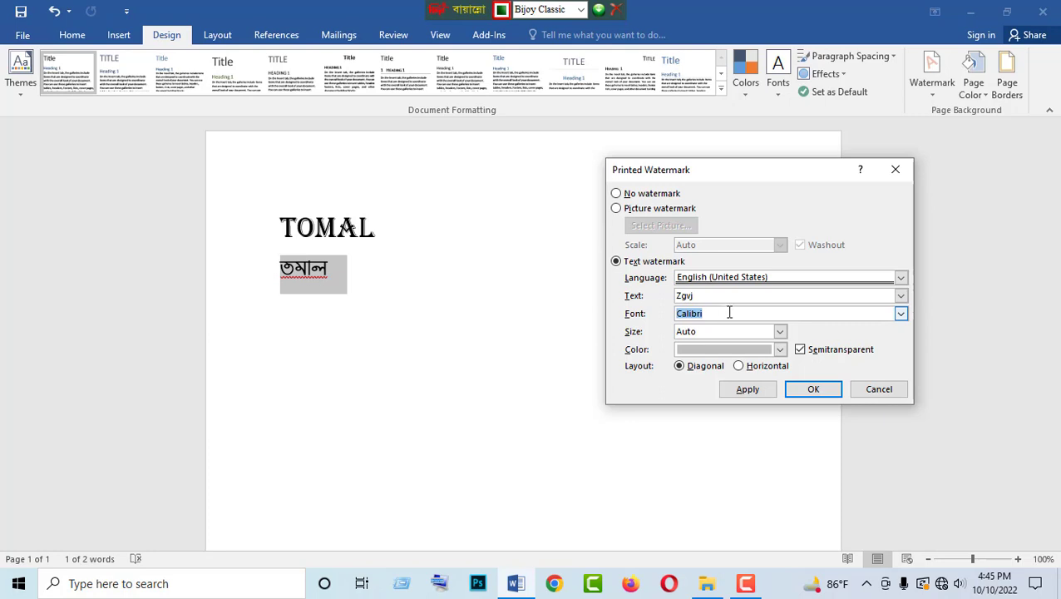
pyautogui.click(902, 314)
pyautogui.click(789, 311)
pyautogui.click(581, 9)
pyautogui.click(528, 25)
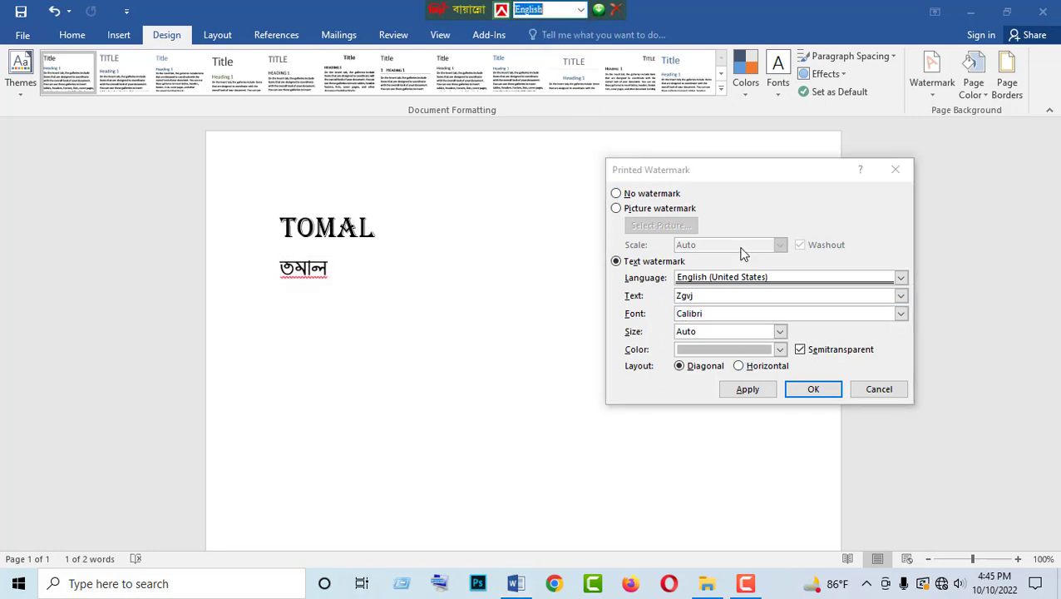
# - Set the watermark font to SutonnyMJ and apply the তমাল text watermark
pyautogui.click(711, 314)
pyautogui.write('su')
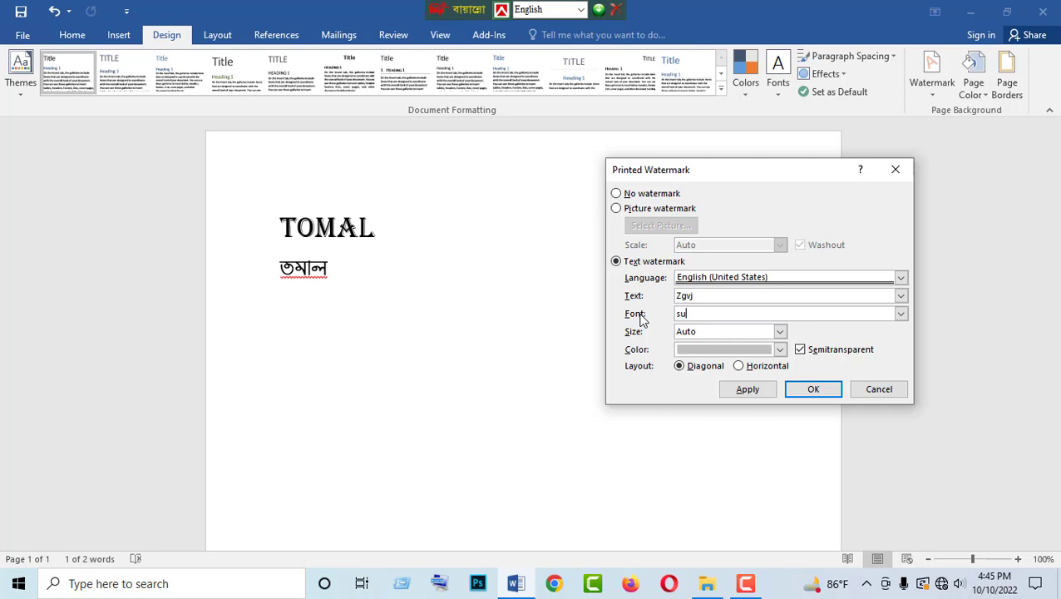
pyautogui.write('t')
pyautogui.click(901, 313)
pyautogui.click(899, 313)
pyautogui.click(813, 389)
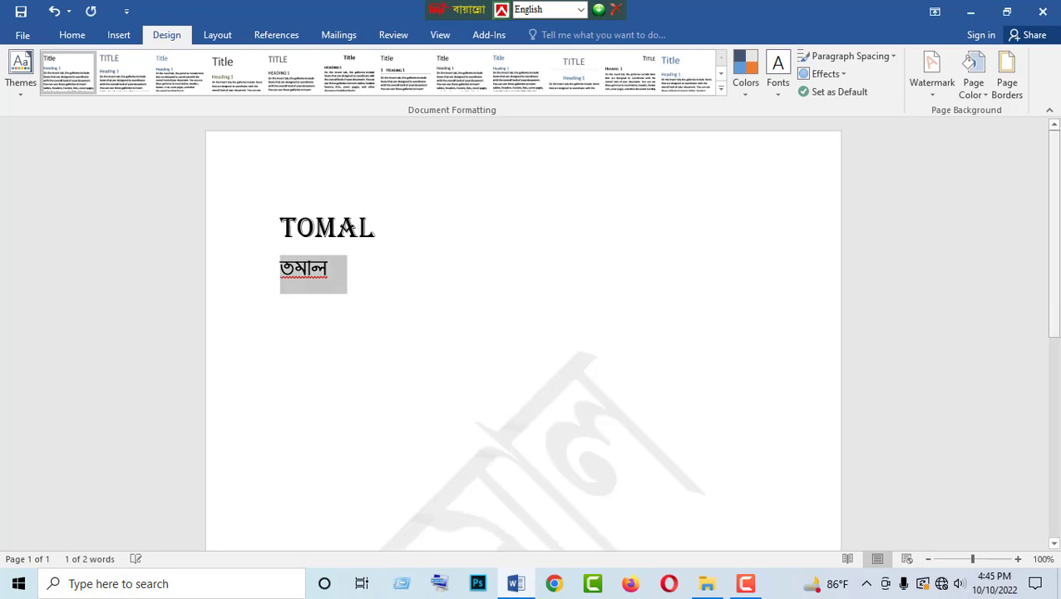
pyautogui.scroll(-4, 643, 324)
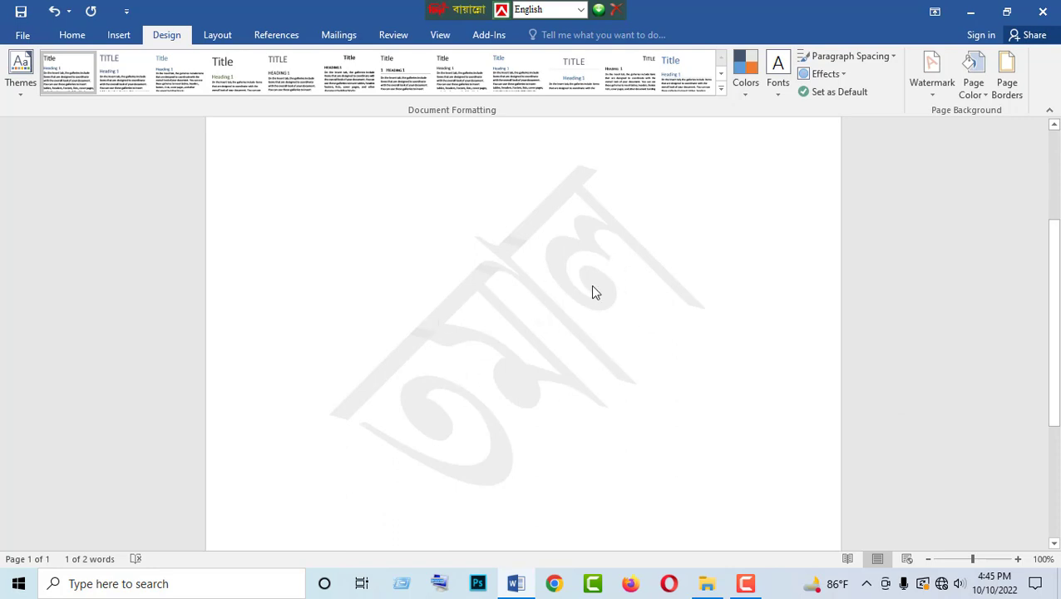
pyautogui.scroll(4, 1050, 333)
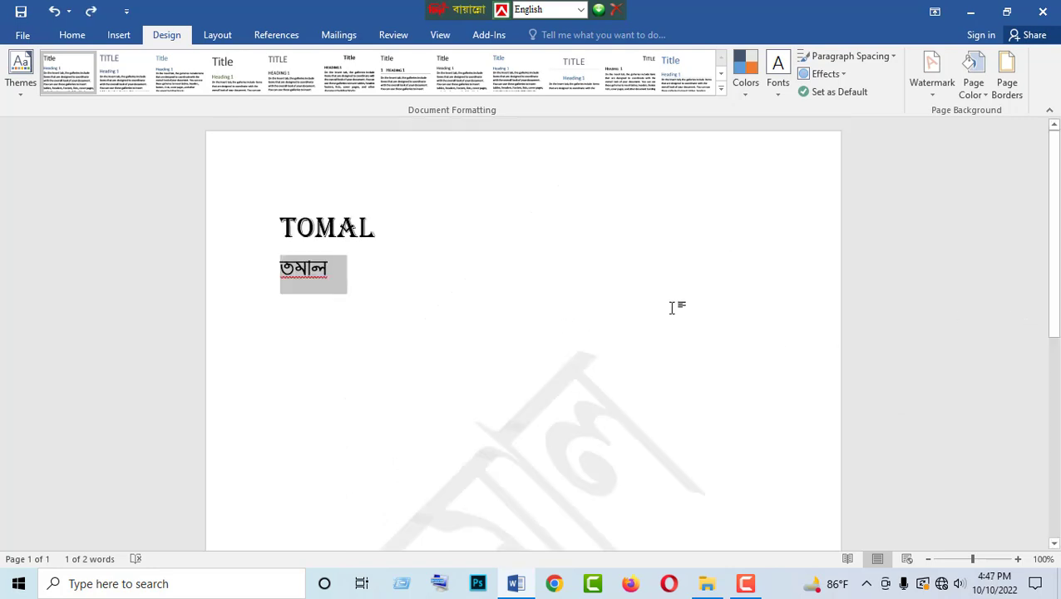
# - Set the custom text watermark's colour to green from Standard Colors and apply it
pyautogui.click(933, 90)
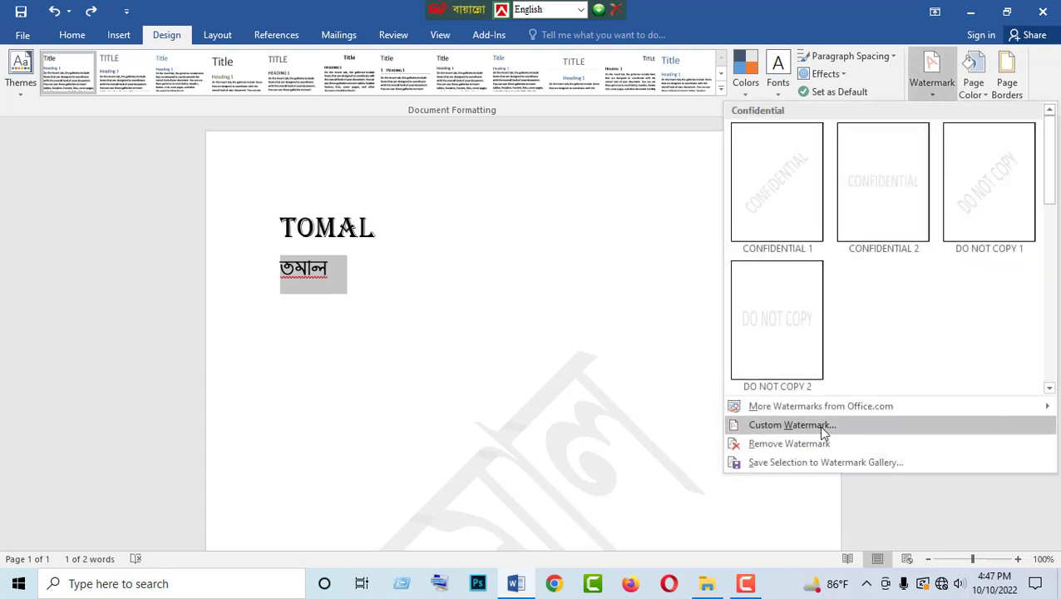
pyautogui.click(795, 425)
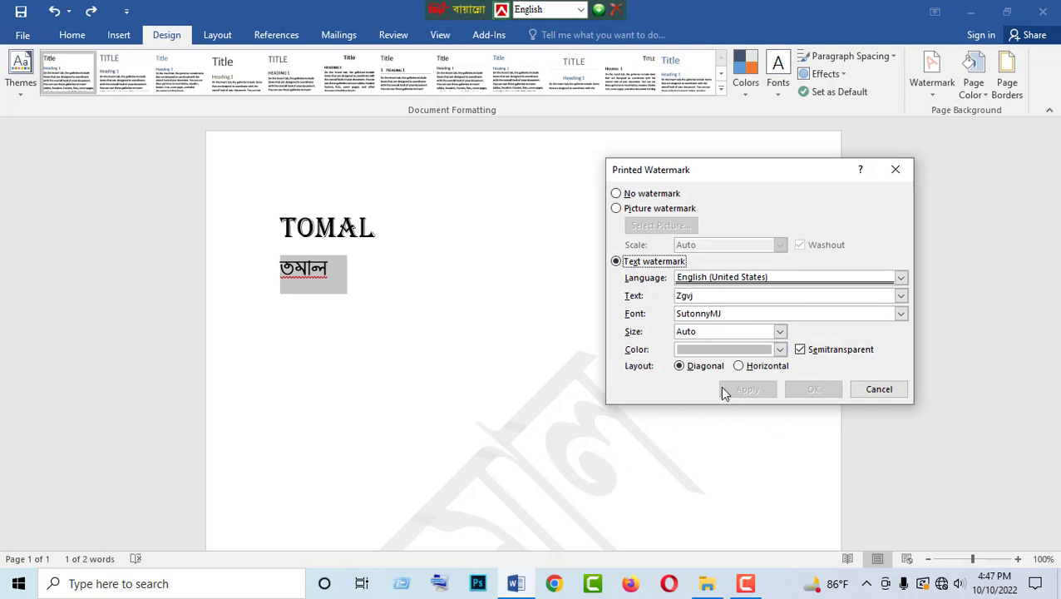
pyautogui.click(781, 350)
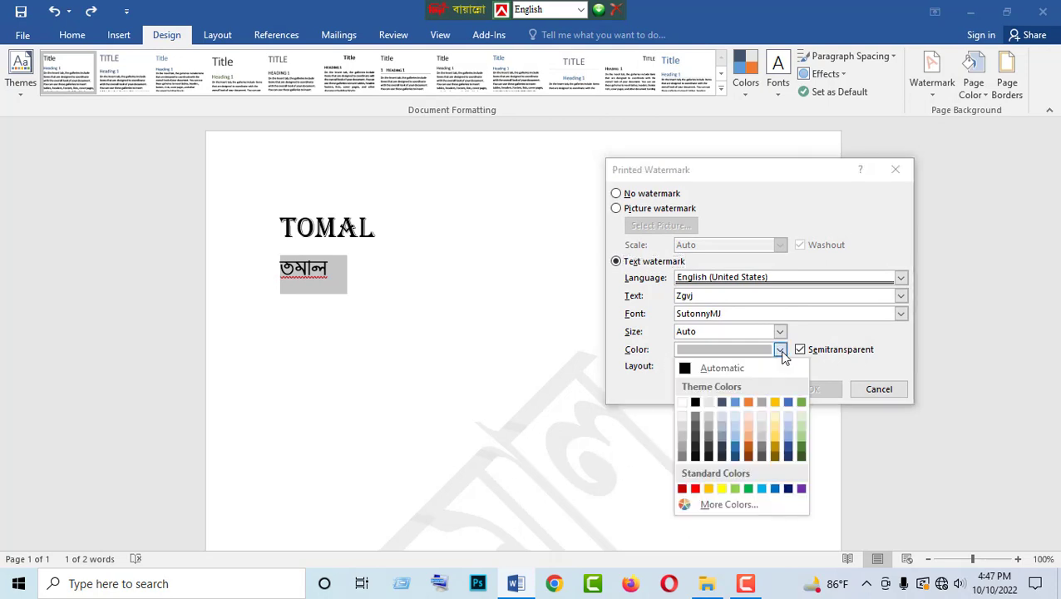
pyautogui.click(747, 488)
pyautogui.click(815, 387)
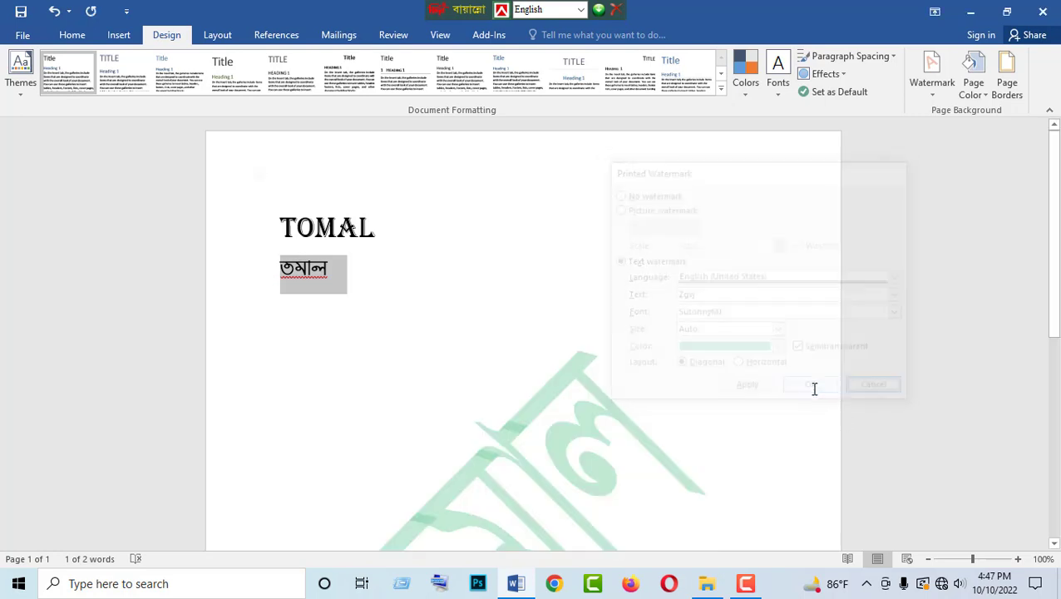
pyautogui.moveTo(1059, 249); pyautogui.dragTo(848, 362)
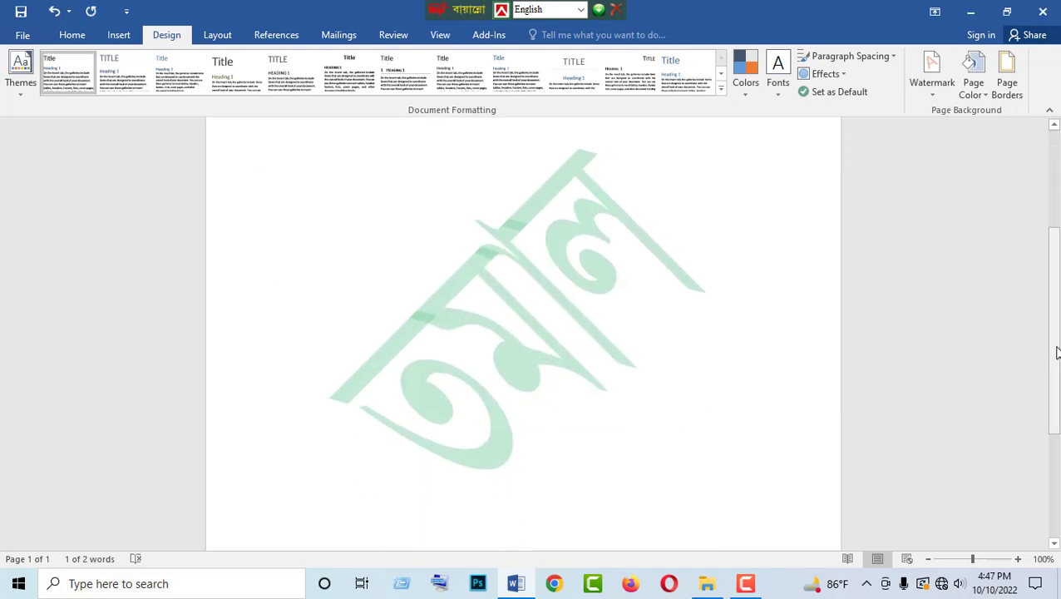
pyautogui.moveTo(1053, 266); pyautogui.dragTo(1060, 133)
# - Undo the green colour so the watermark is grey again
pyautogui.click(935, 88)
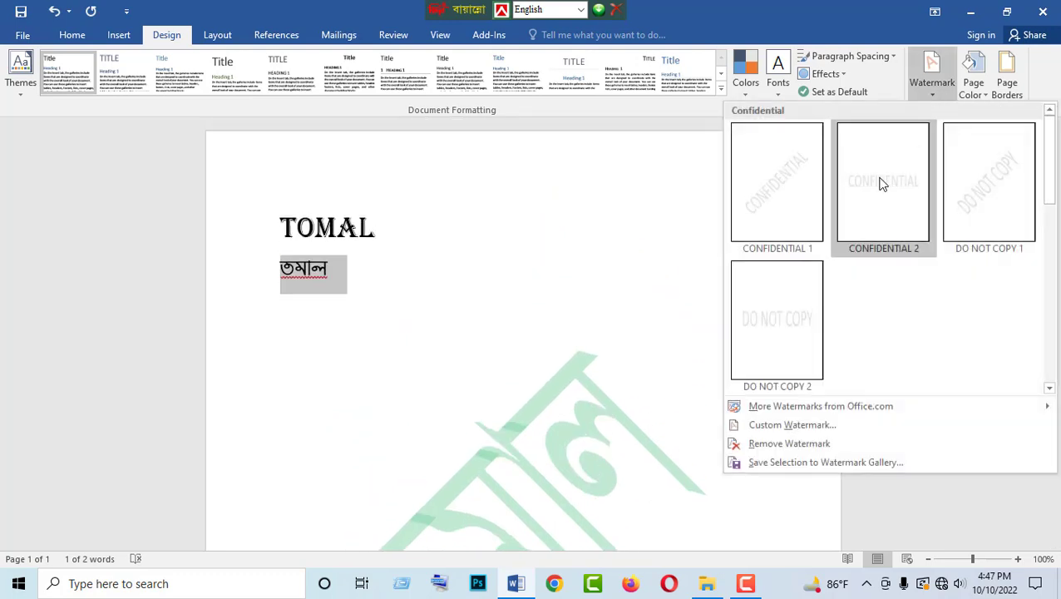
pyautogui.click(892, 10)
pyautogui.click(54, 11)
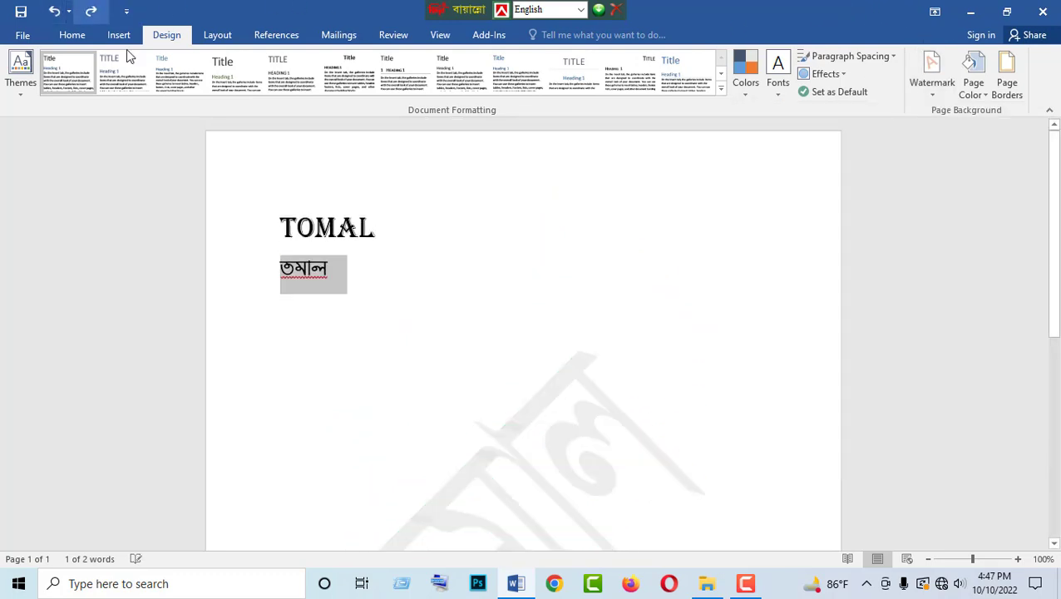
# - Set the custom text watermark size to 40 and apply it
pyautogui.click(930, 92)
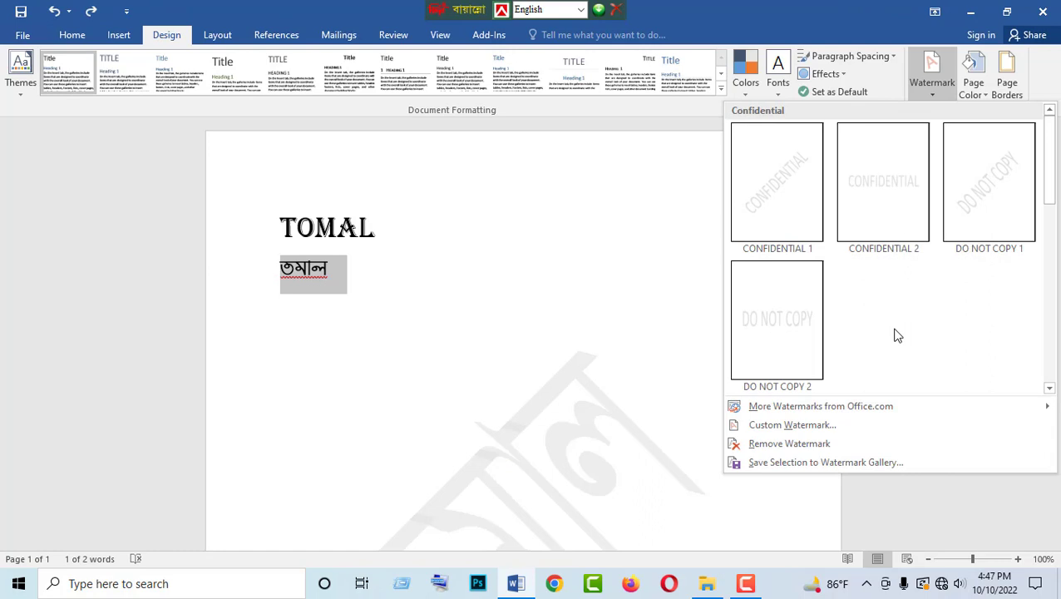
pyautogui.click(786, 440)
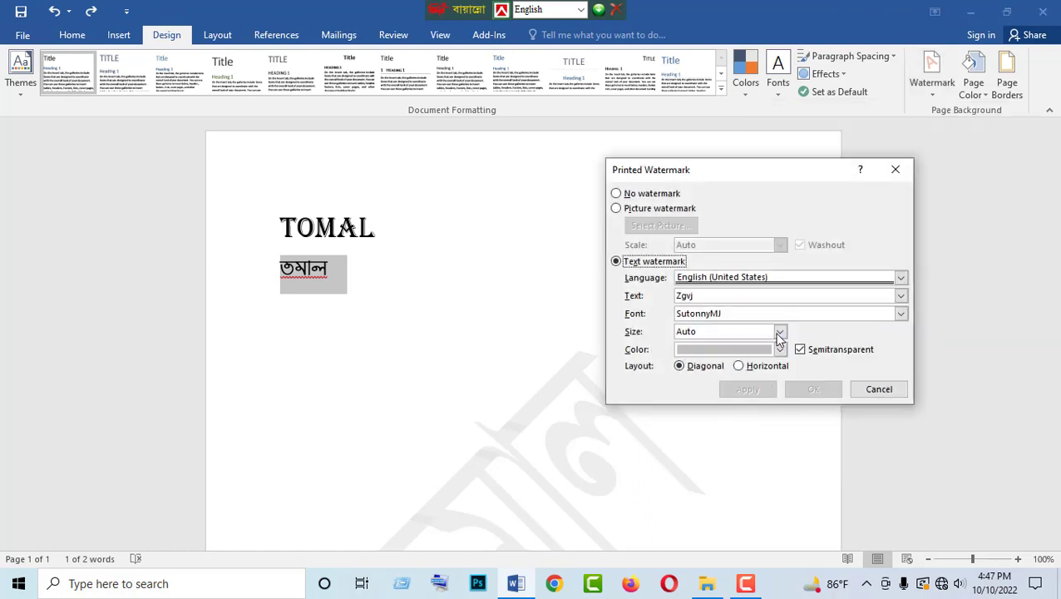
pyautogui.click(780, 331)
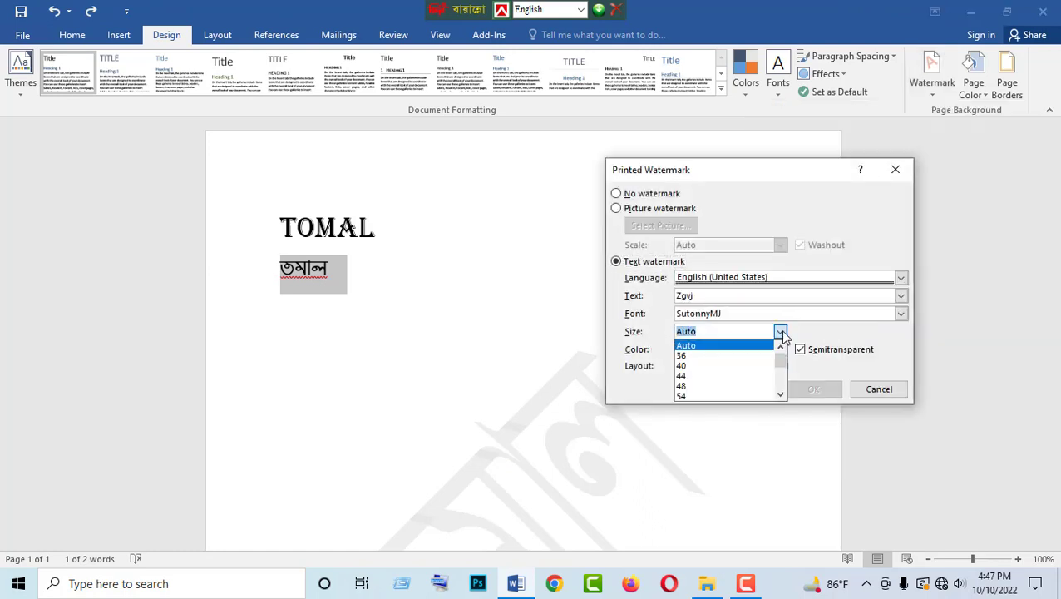
pyautogui.click(689, 366)
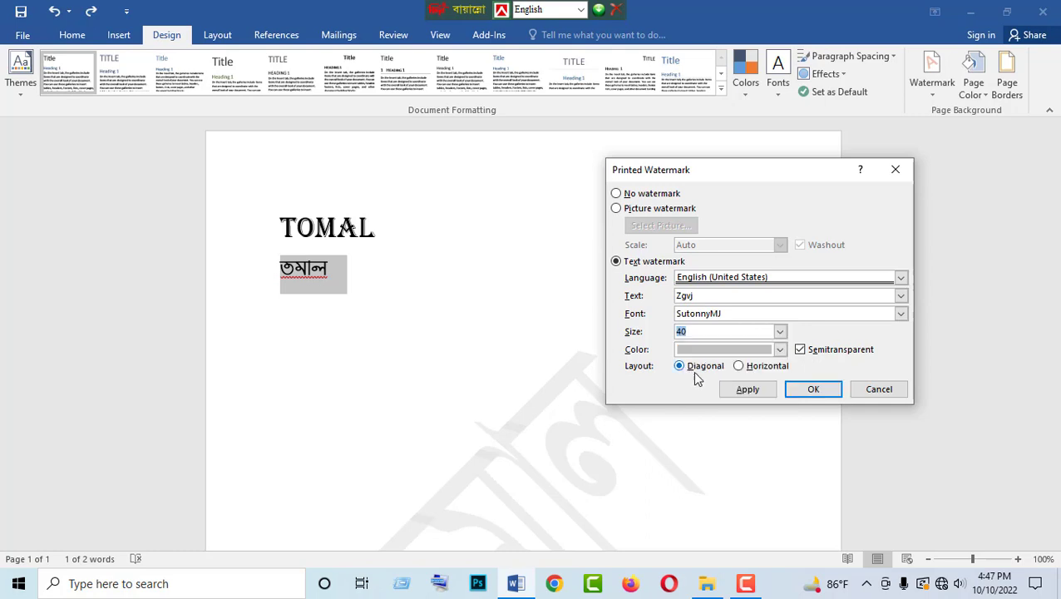
pyautogui.click(813, 389)
pyautogui.scroll(-3, 470, 397)
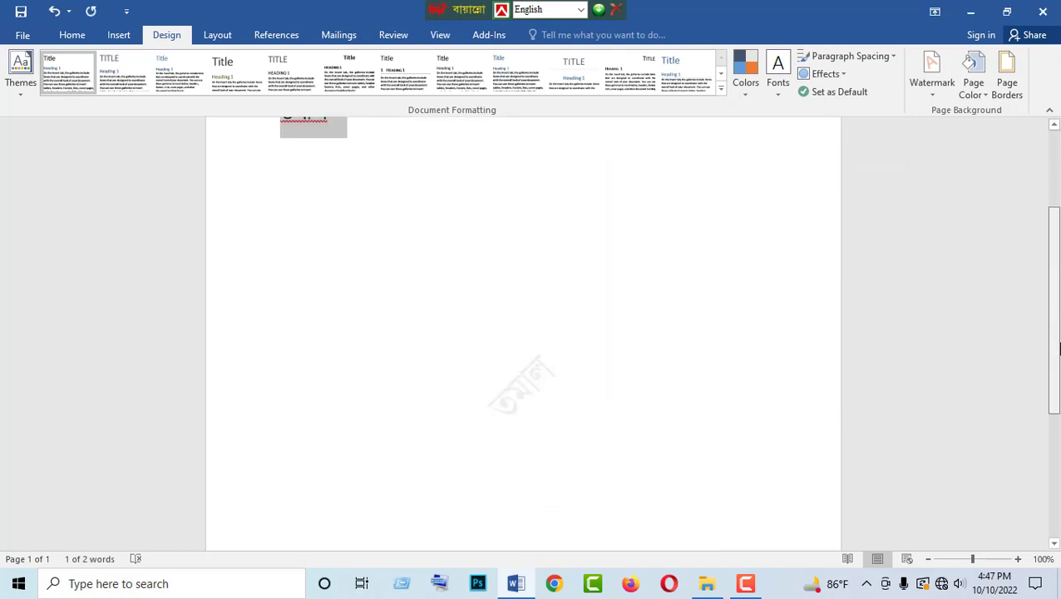
pyautogui.moveTo(1052, 291); pyautogui.dragTo(1051, 203)
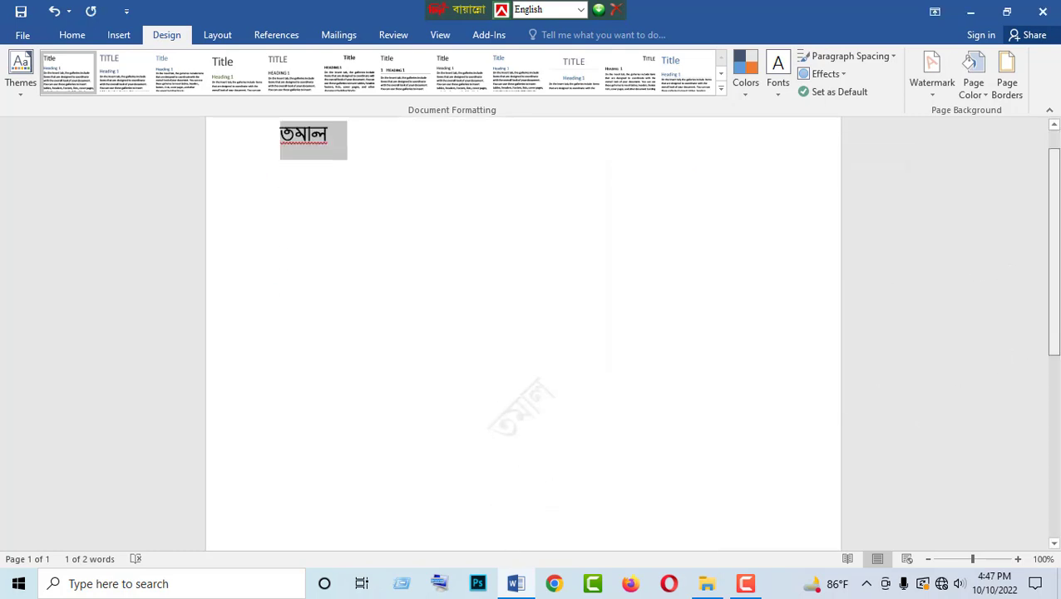
# - Change the Bengali watermark's Size from 40 back to Auto and apply it
pyautogui.click(927, 94)
pyautogui.click(756, 426)
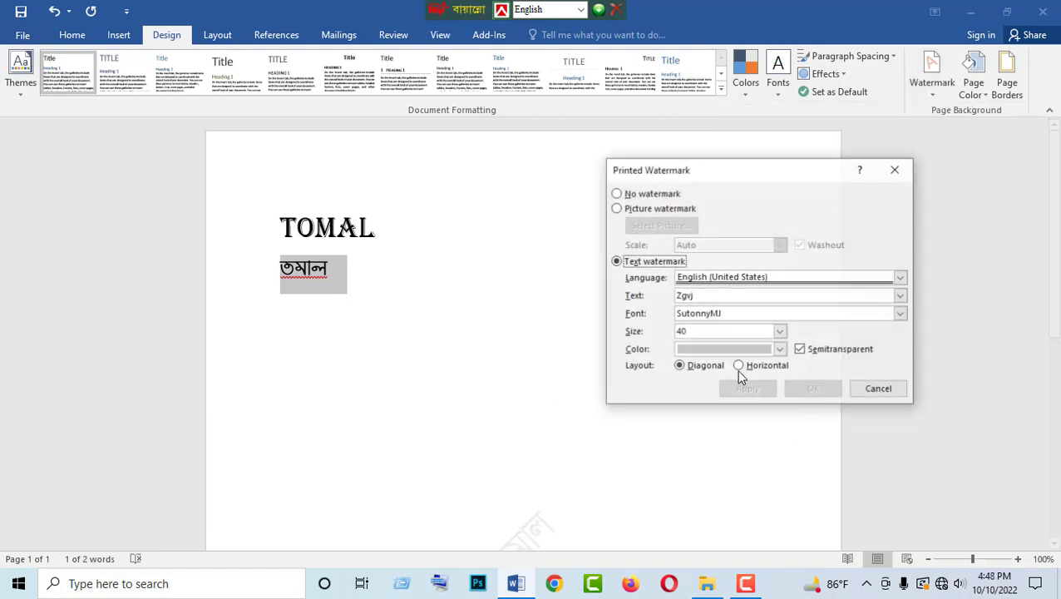
pyautogui.click(780, 331)
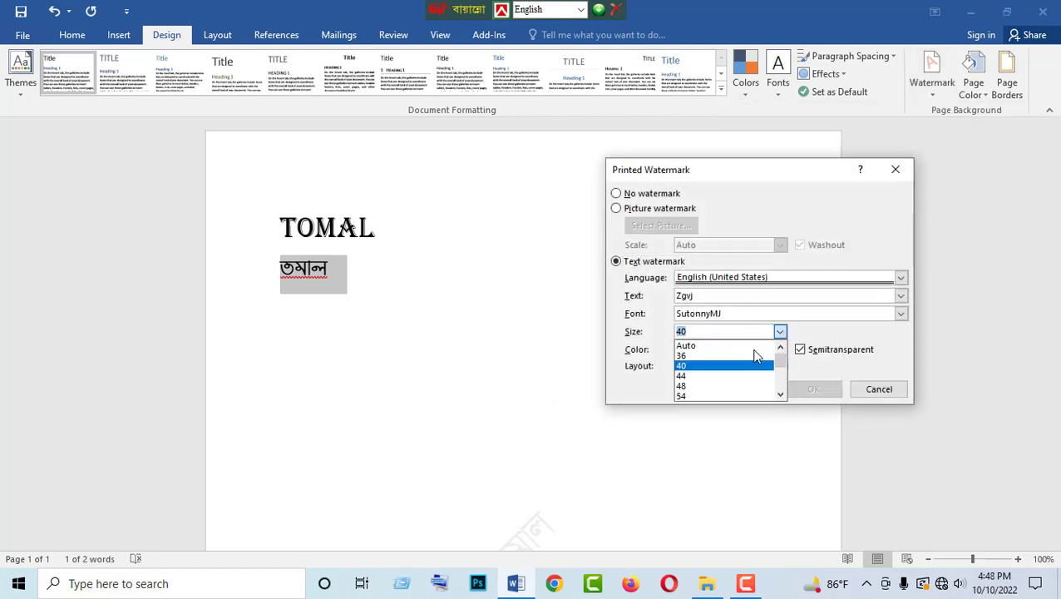
pyautogui.click(698, 345)
pyautogui.click(833, 391)
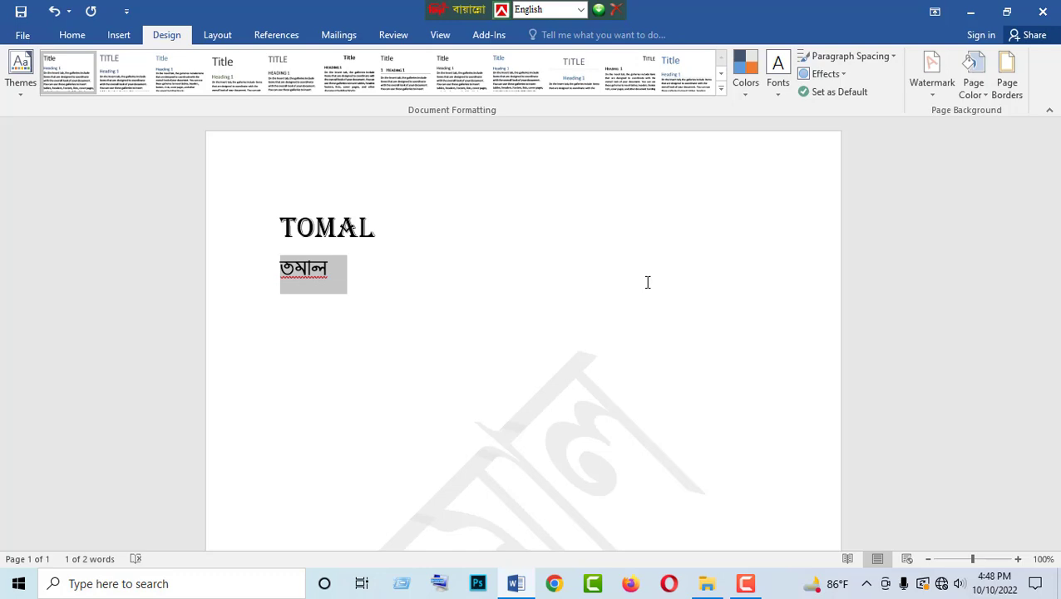
pyautogui.click(932, 79)
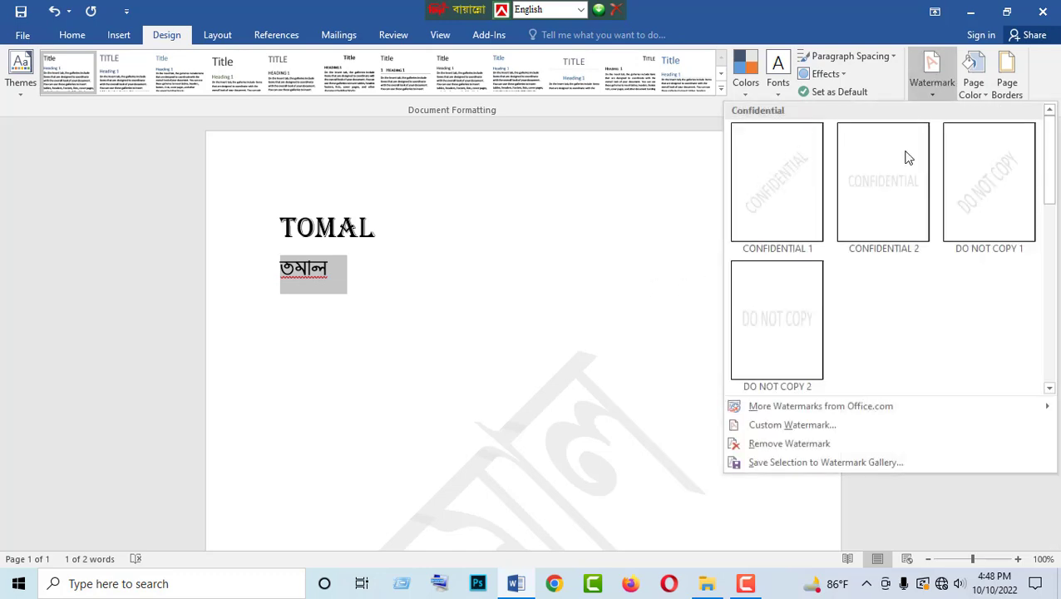
# - Remove the text watermark and switch Custom Watermark to a picture watermark
pyautogui.click(811, 444)
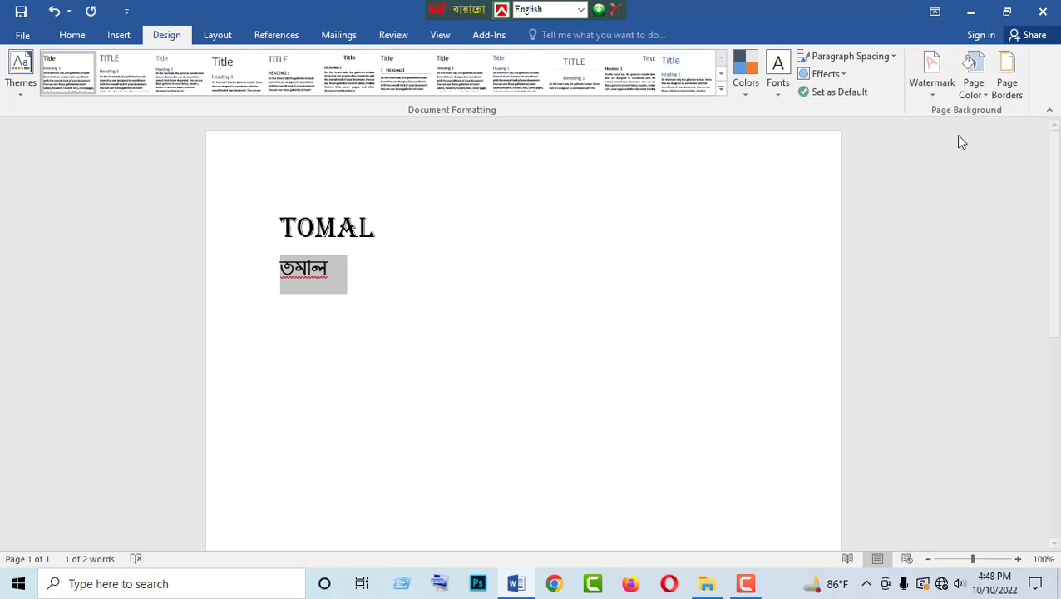
pyautogui.click(935, 94)
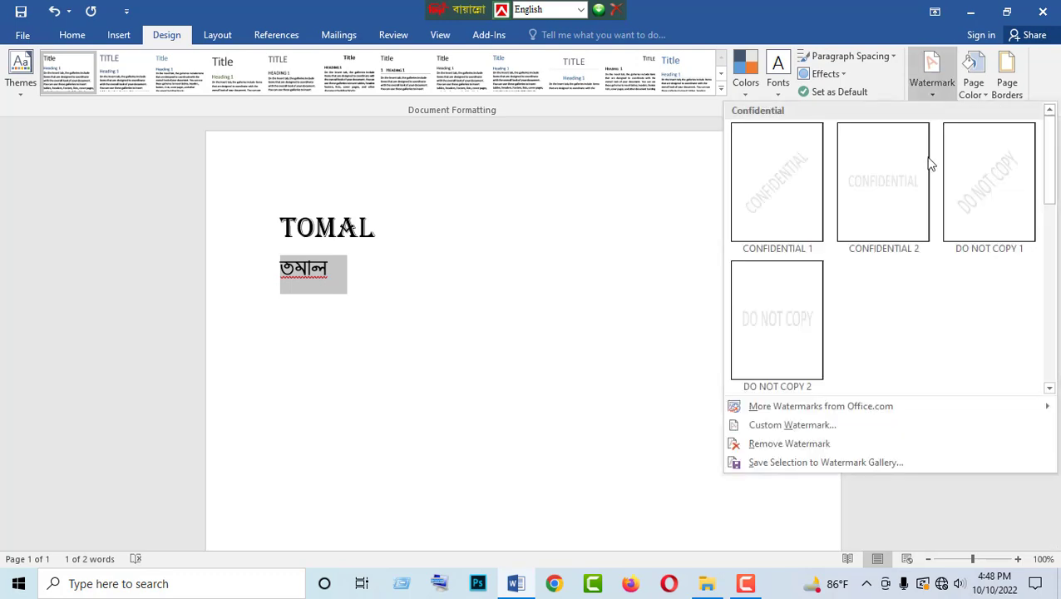
pyautogui.click(791, 426)
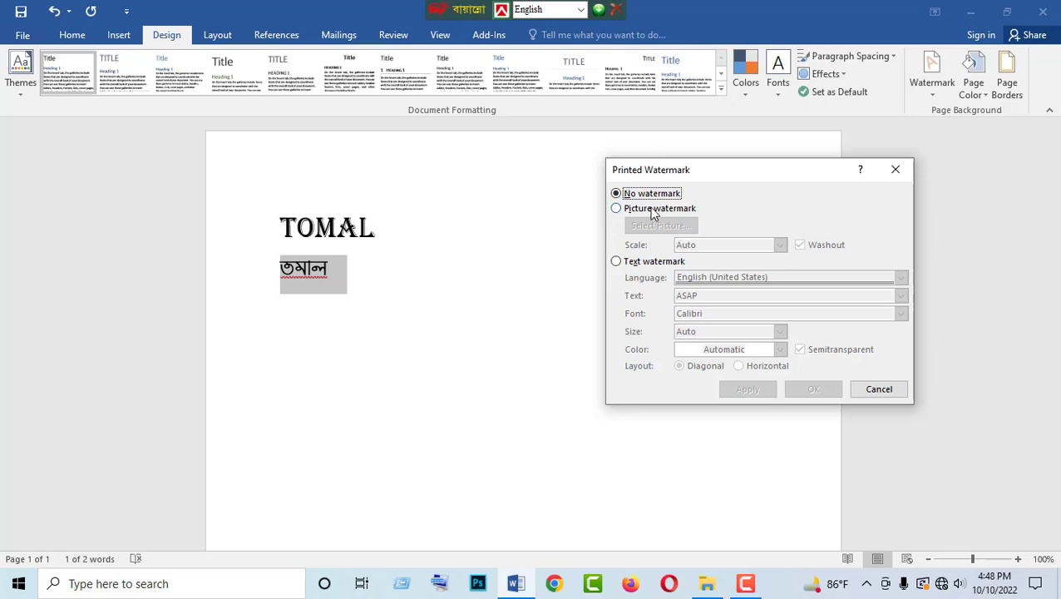
pyautogui.click(654, 212)
# - Pick PXL_20220827_115724302.PORTRAIT.jpg from the Desktop, working offline, as the watermark picture
pyautogui.click(663, 227)
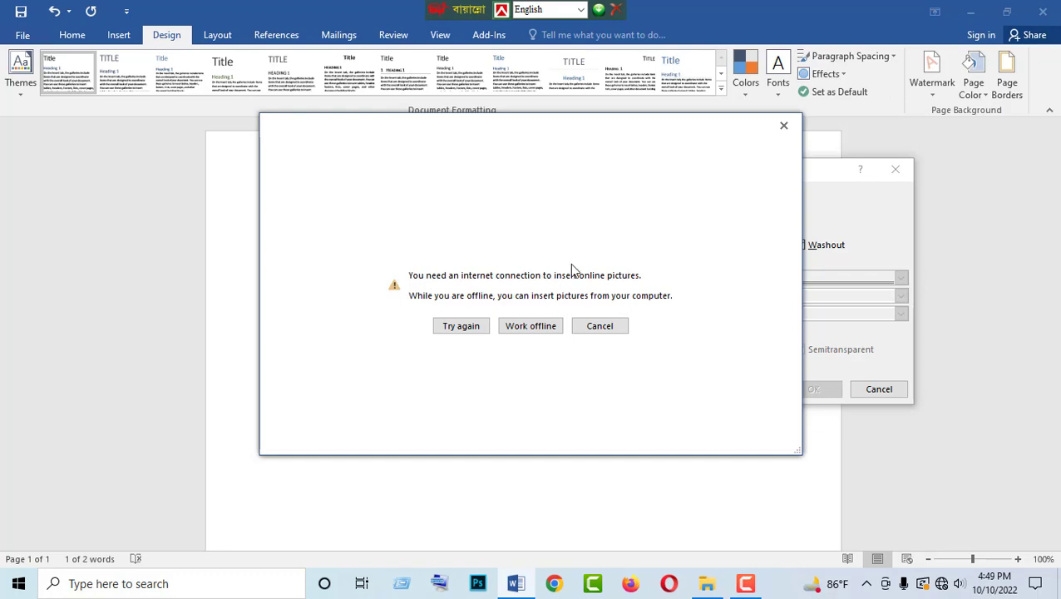
pyautogui.click(533, 327)
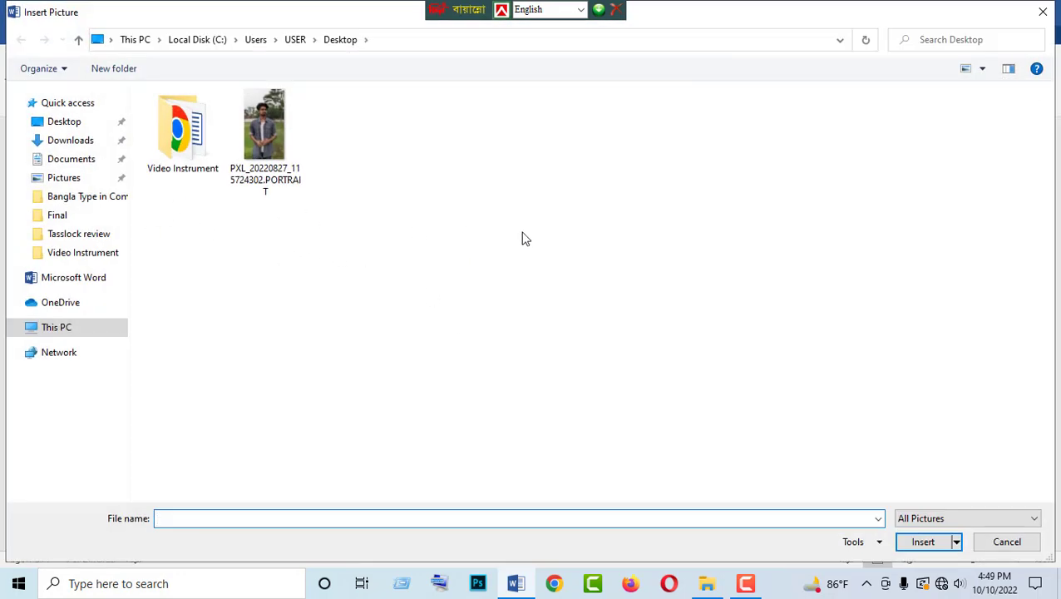
pyautogui.click(57, 123)
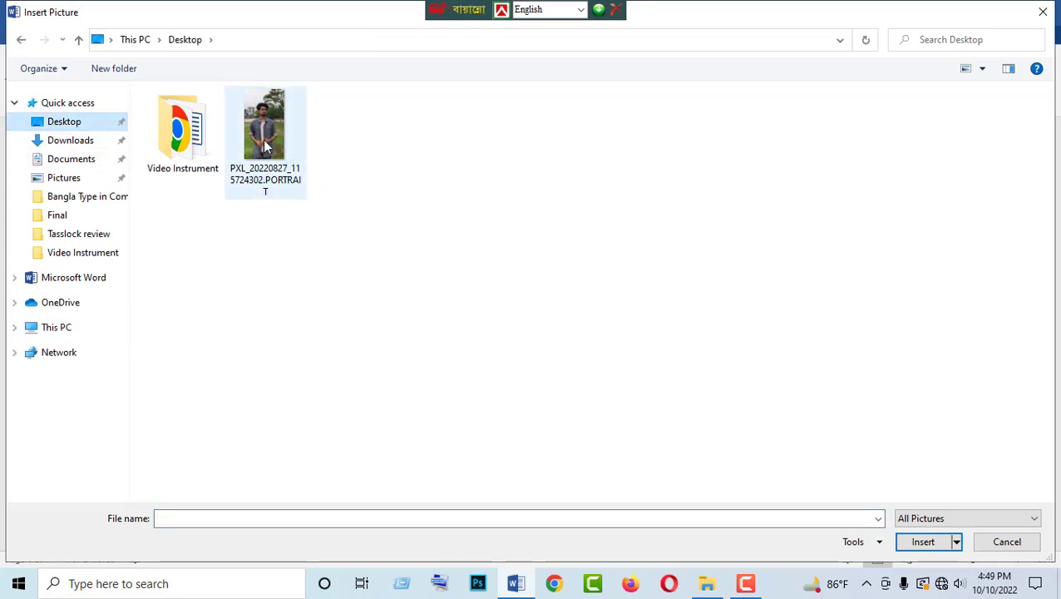
pyautogui.doubleClick(264, 146)
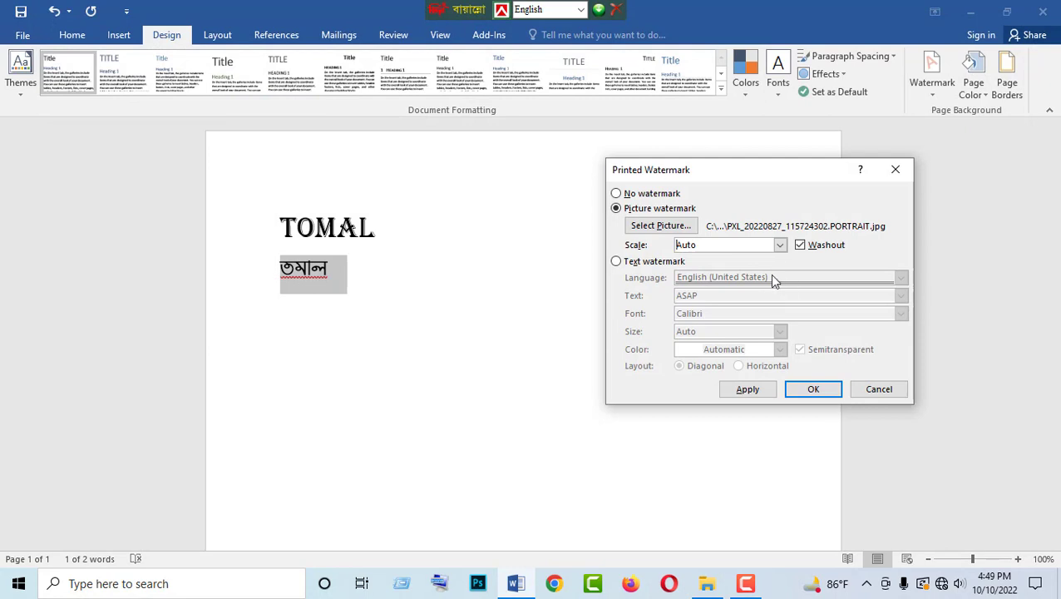
# - Apply the washed-out PXL_20220827_115724302.PORTRAIT.jpg picture watermark and scroll to check it
pyautogui.click(817, 395)
pyautogui.moveTo(1055, 226); pyautogui.dragTo(1058, 397)
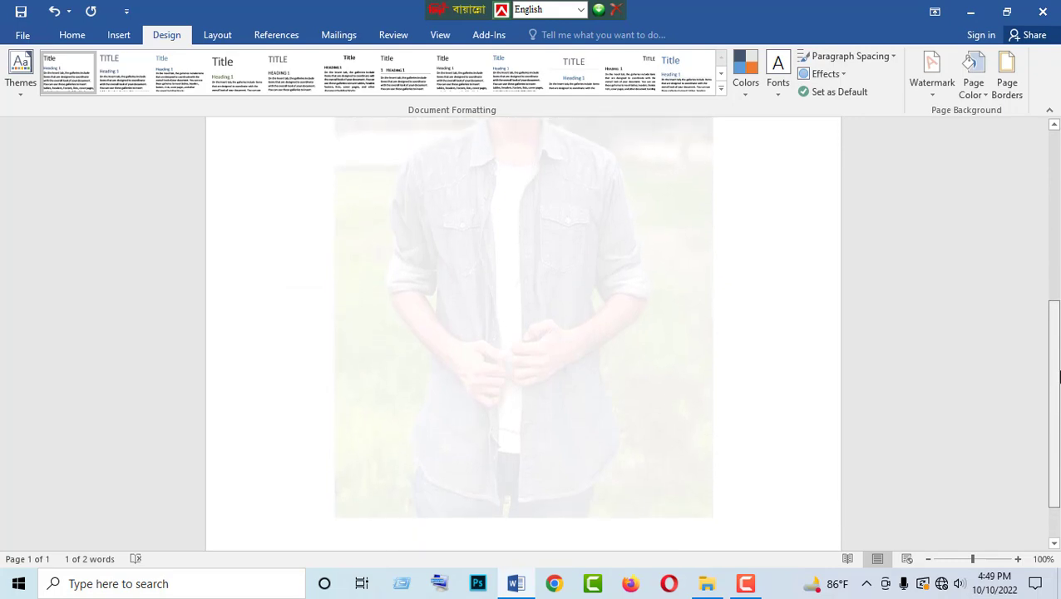
pyautogui.moveTo(1058, 397); pyautogui.dragTo(1058, 251)
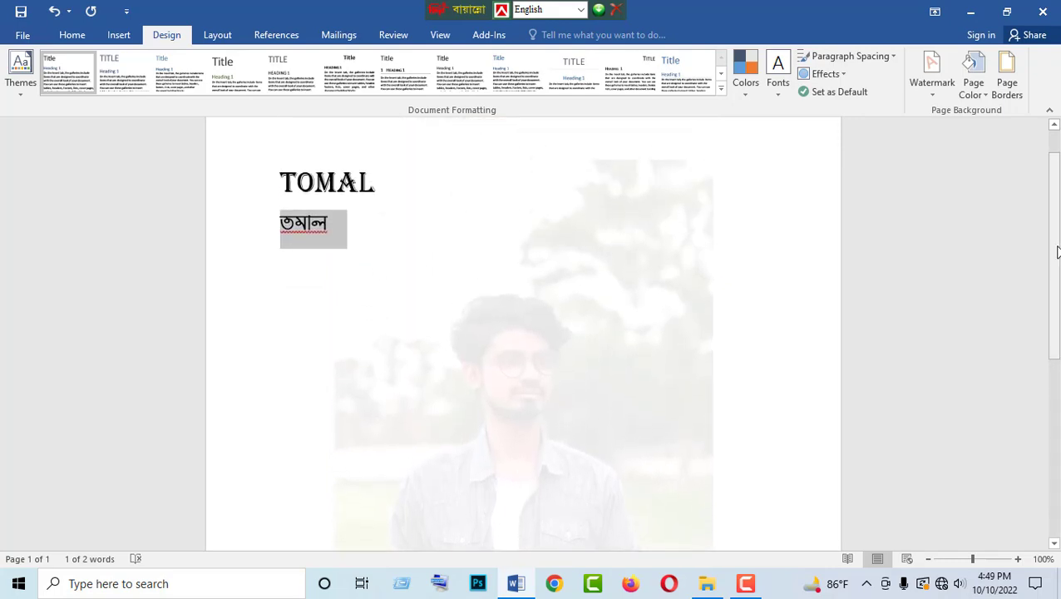